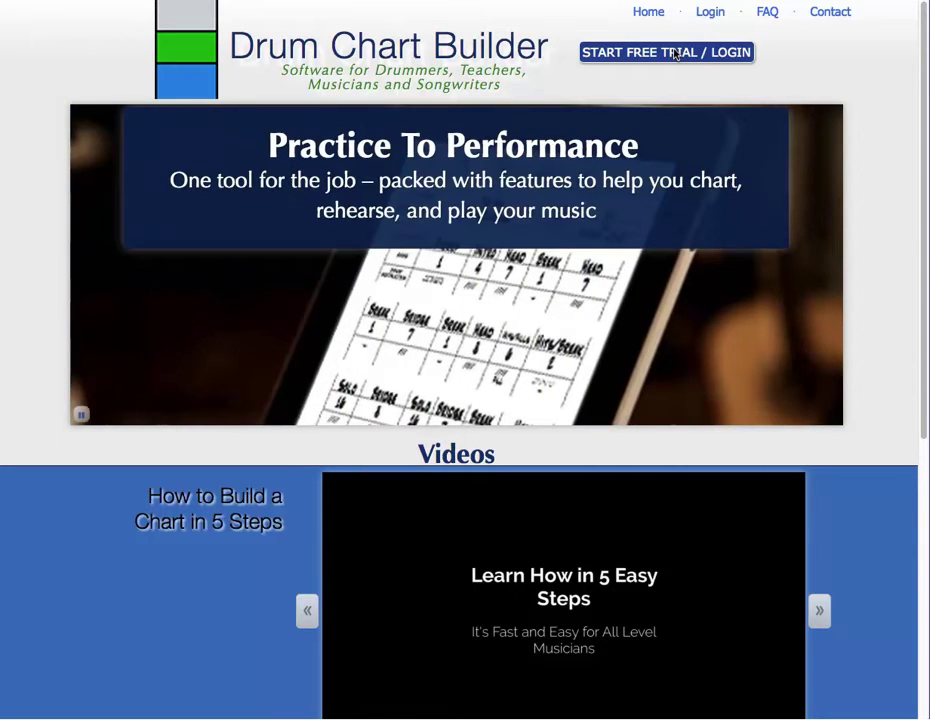
- Log in with the saved account e-mail and password, then open the chart Take for editing
left_click(676, 55)
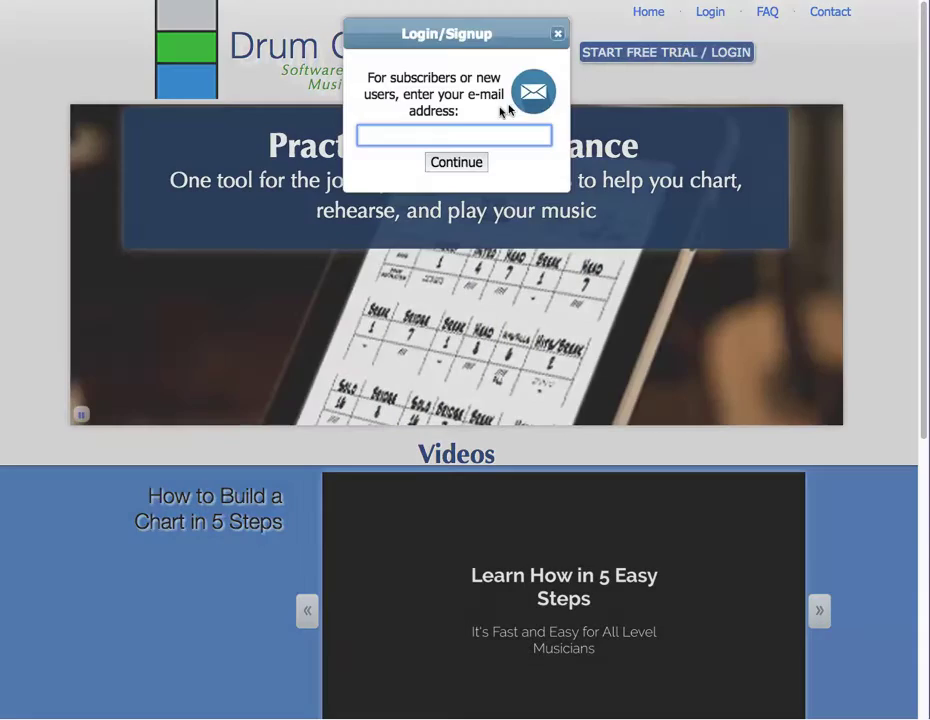
type("d")
left_click(412, 156)
left_click(444, 163)
left_click(528, 209)
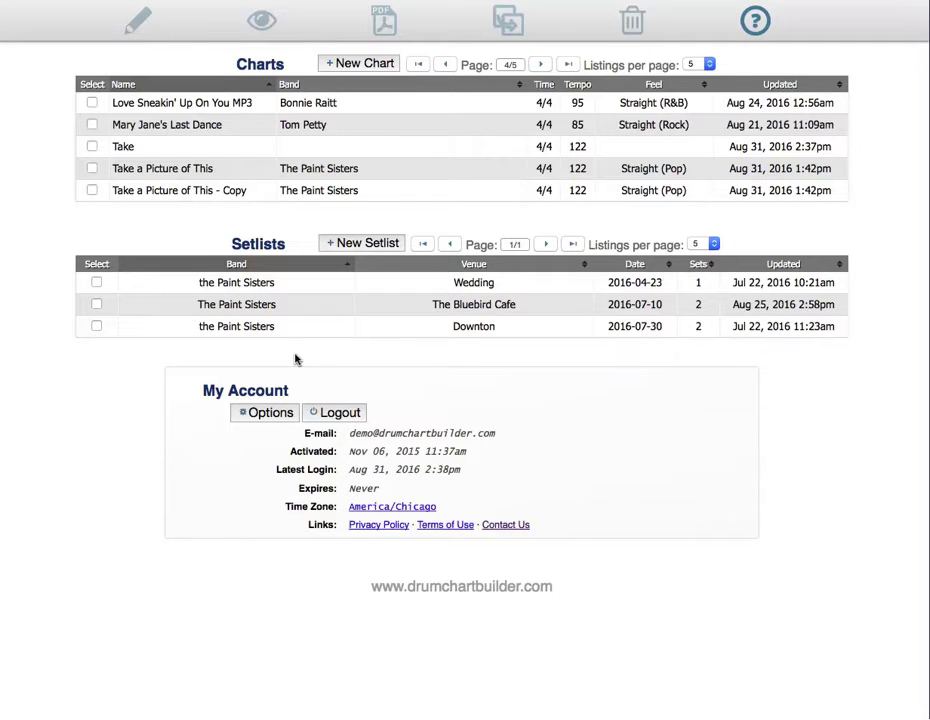
left_click(91, 146)
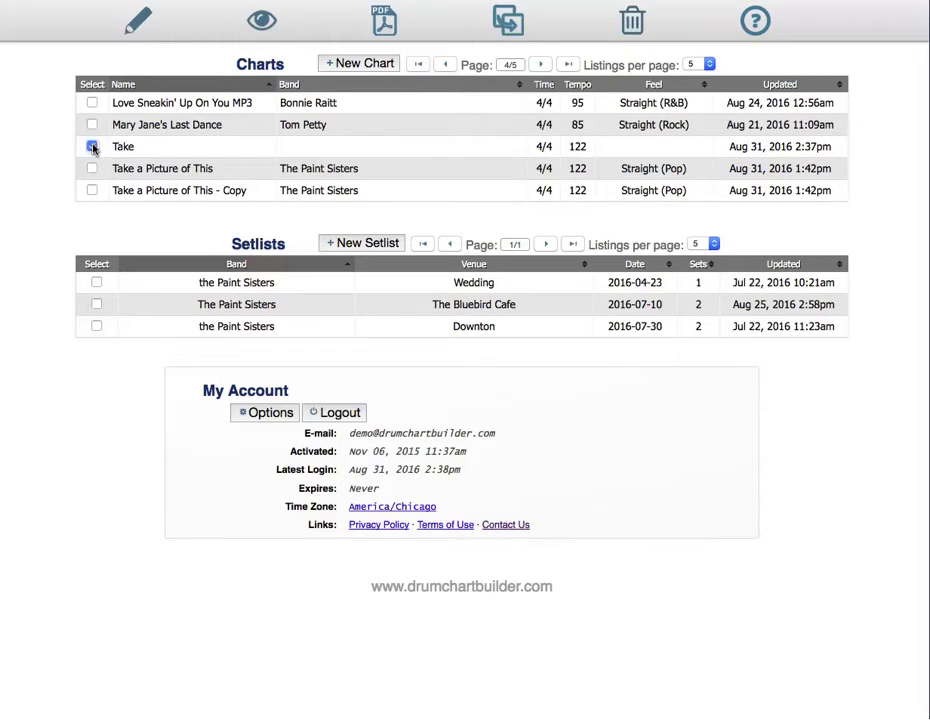
left_click(128, 33)
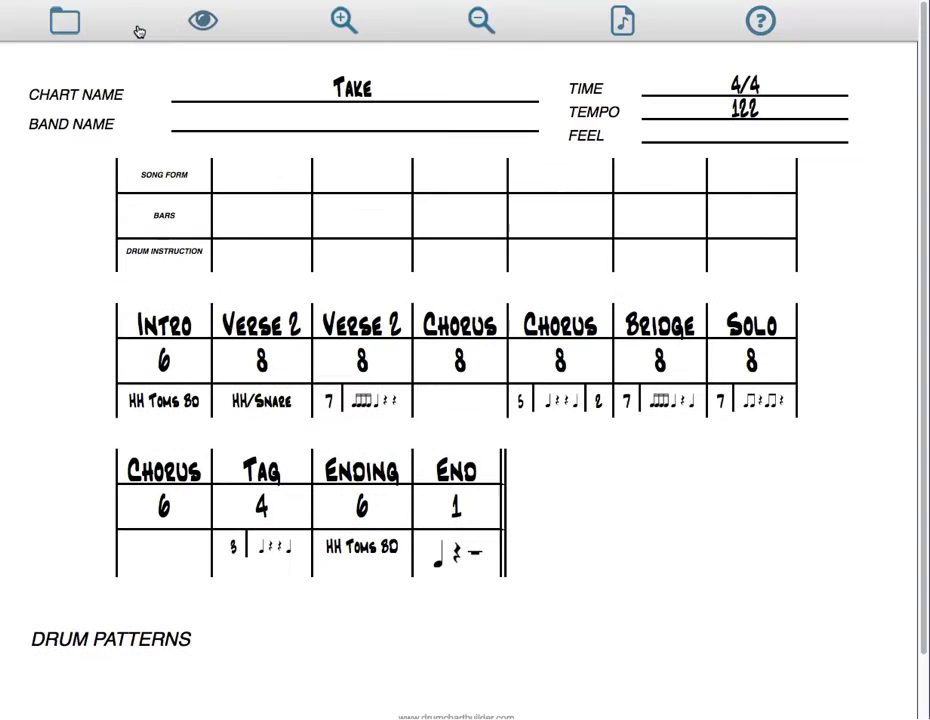
- Load 03 Take a Picture of This.mp3 into the MP3 Player and apply all its details to the chart
left_click(624, 20)
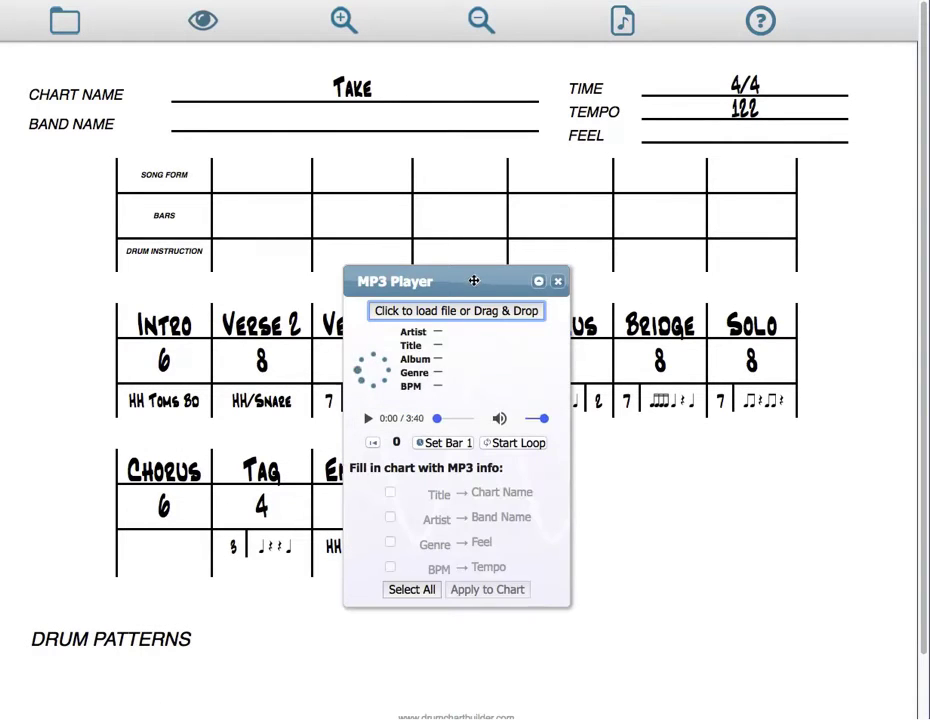
left_click_drag(473, 278, 660, 66)
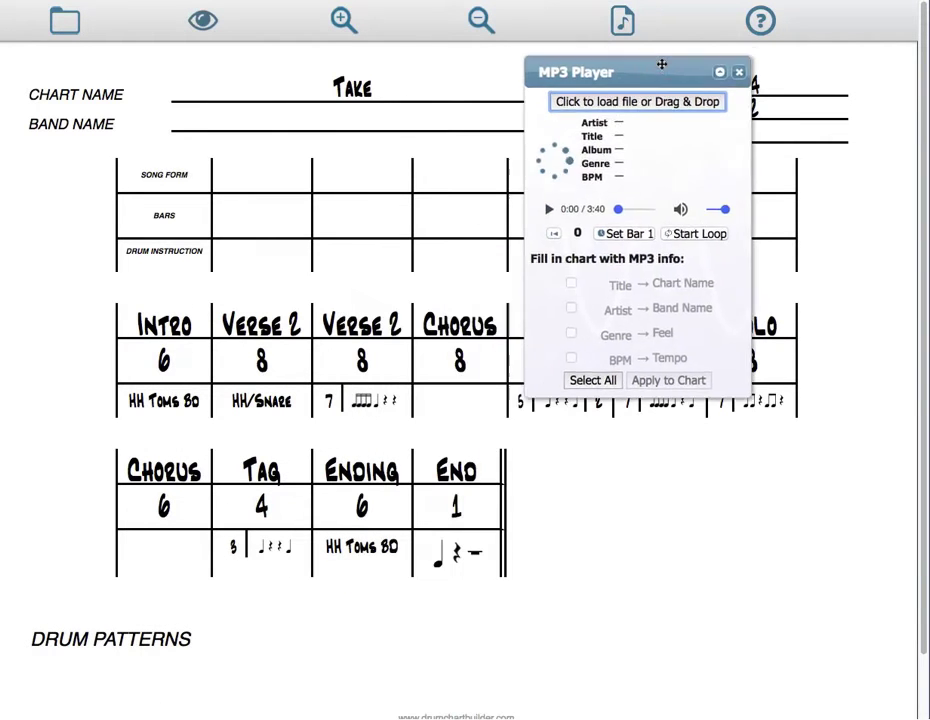
left_click(605, 97)
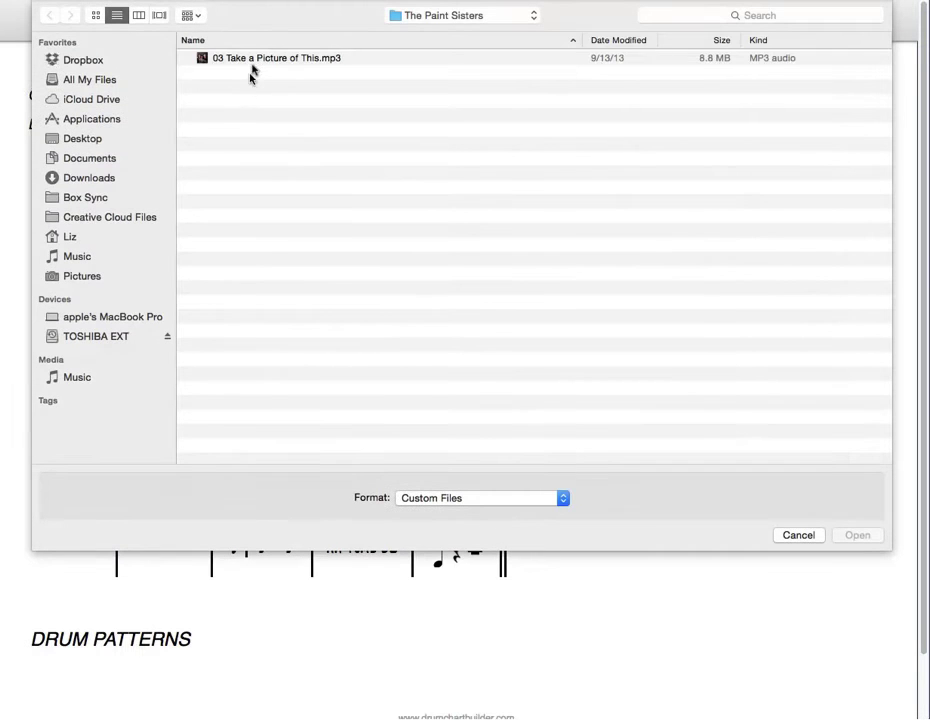
left_click(253, 60)
left_click(855, 535)
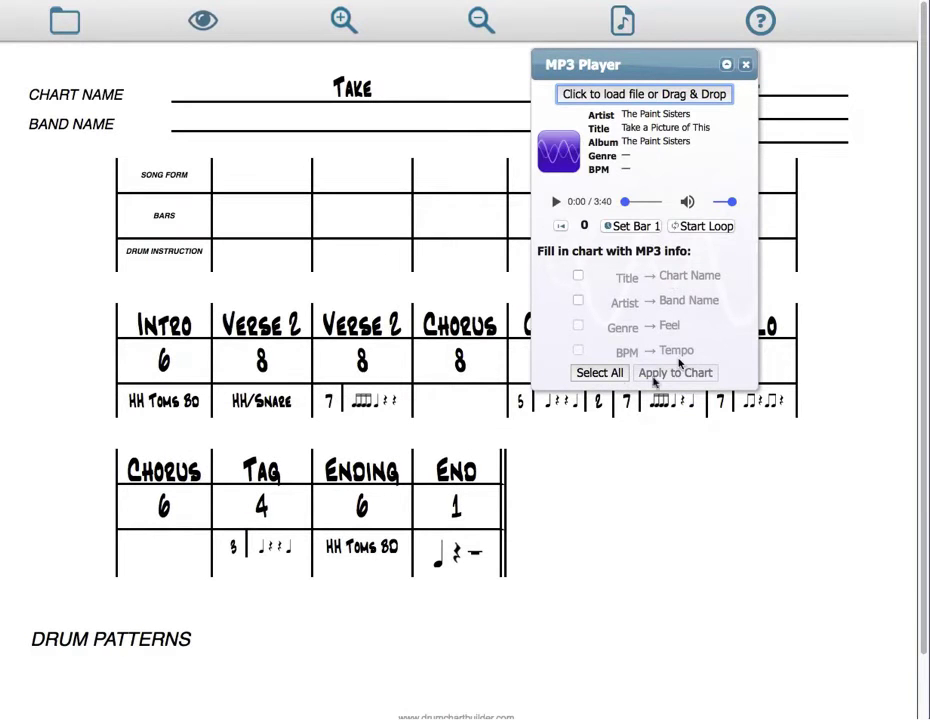
left_click(600, 373)
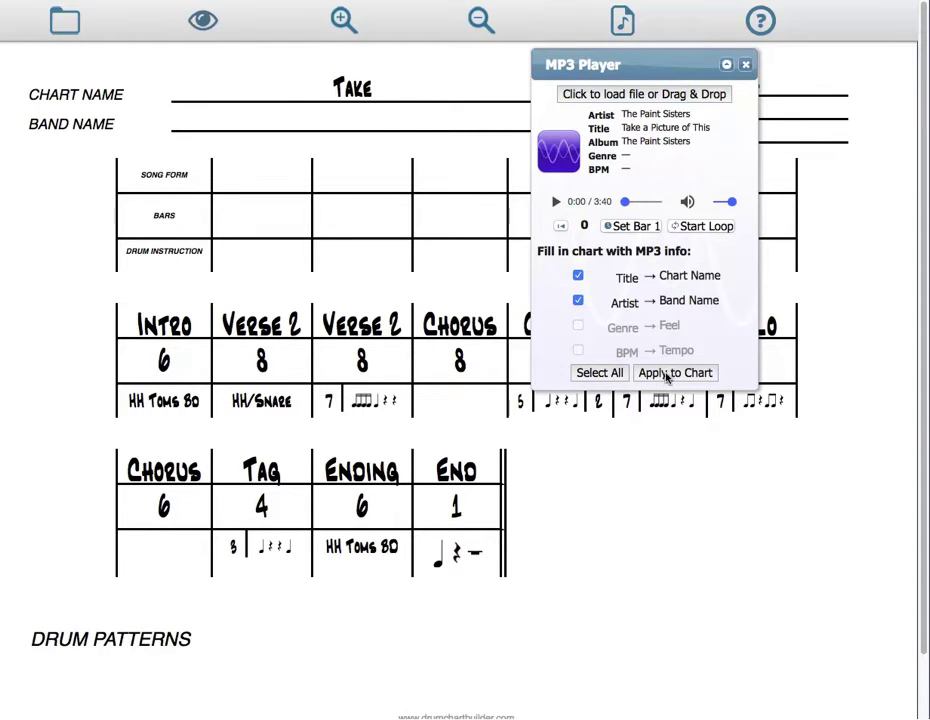
left_click(673, 373)
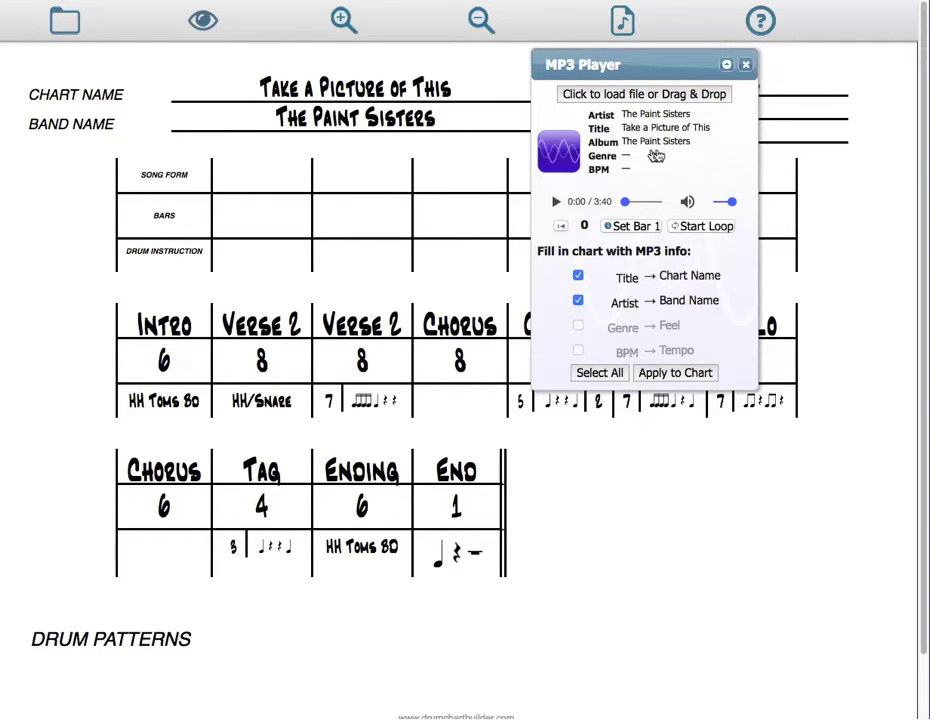
left_click_drag(675, 68, 464, 60)
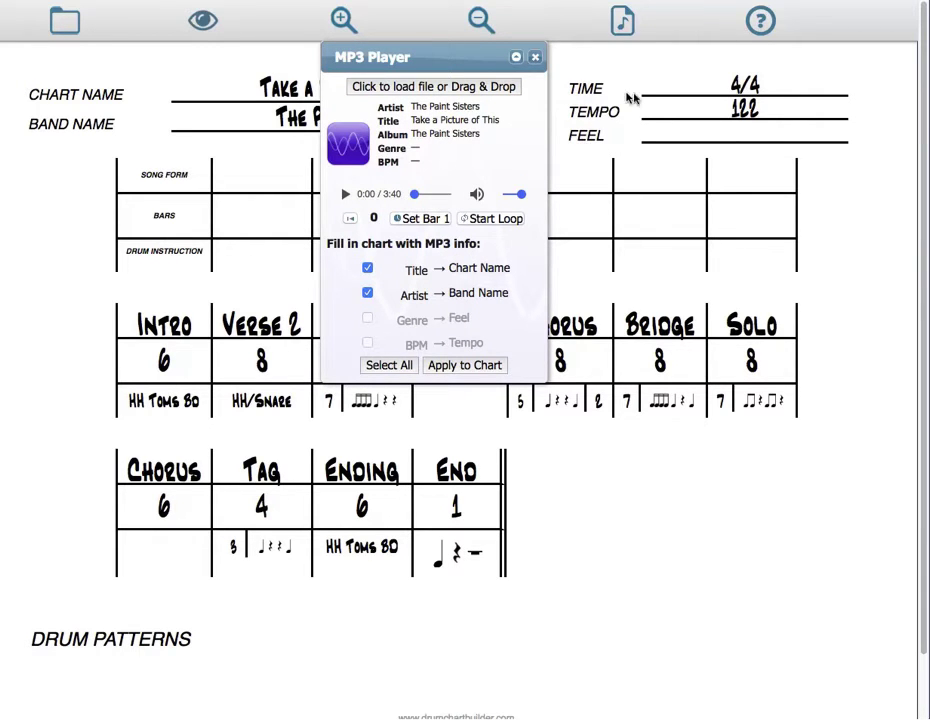
- Shrink the MP3 player, start the song, and keep the time signature at 4/4
left_click(814, 85)
left_click(797, 118)
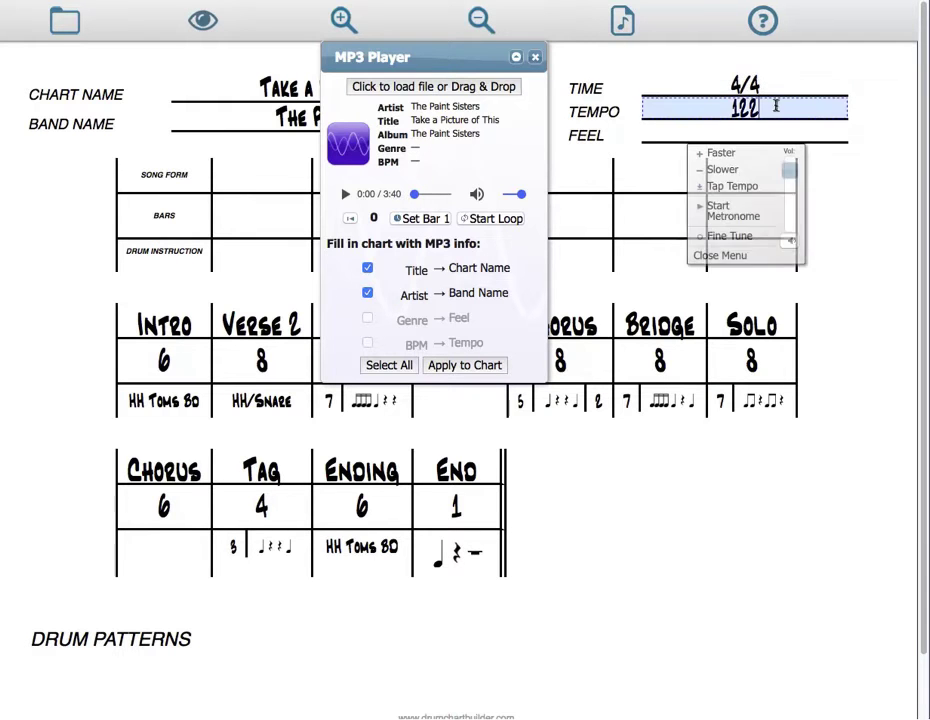
left_click(792, 133)
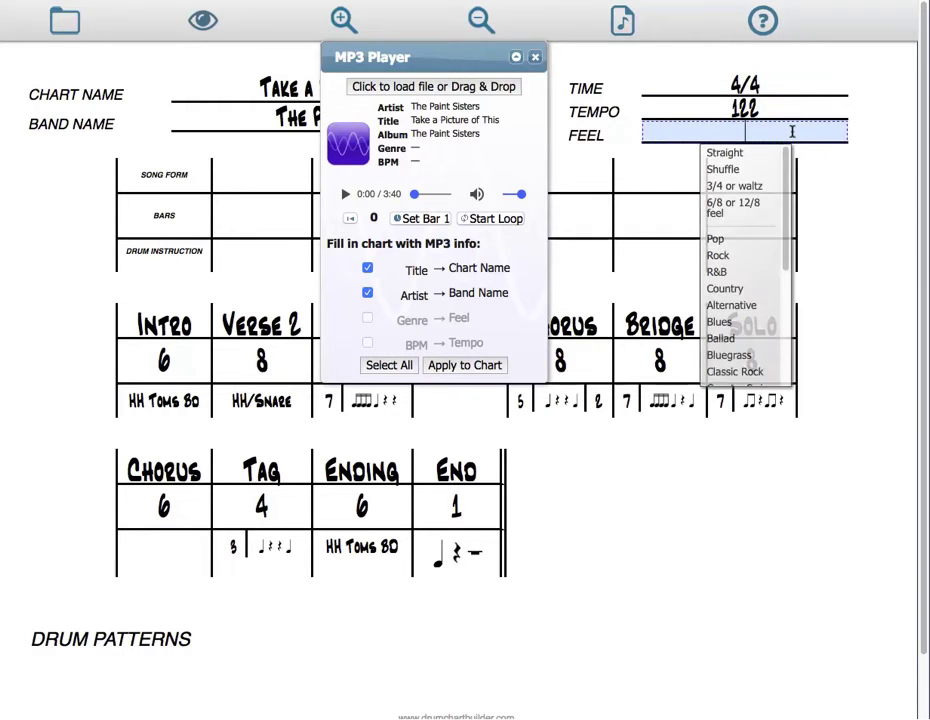
left_click(790, 80)
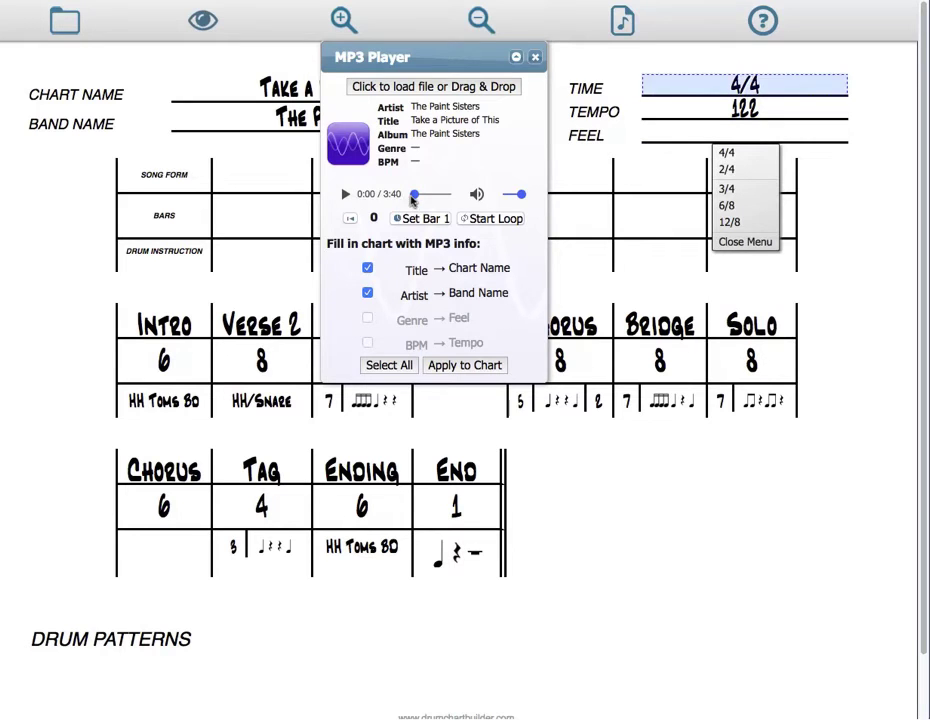
left_click(551, 58)
left_click(516, 57)
left_click_drag(460, 62, 357, 68)
left_click(281, 105)
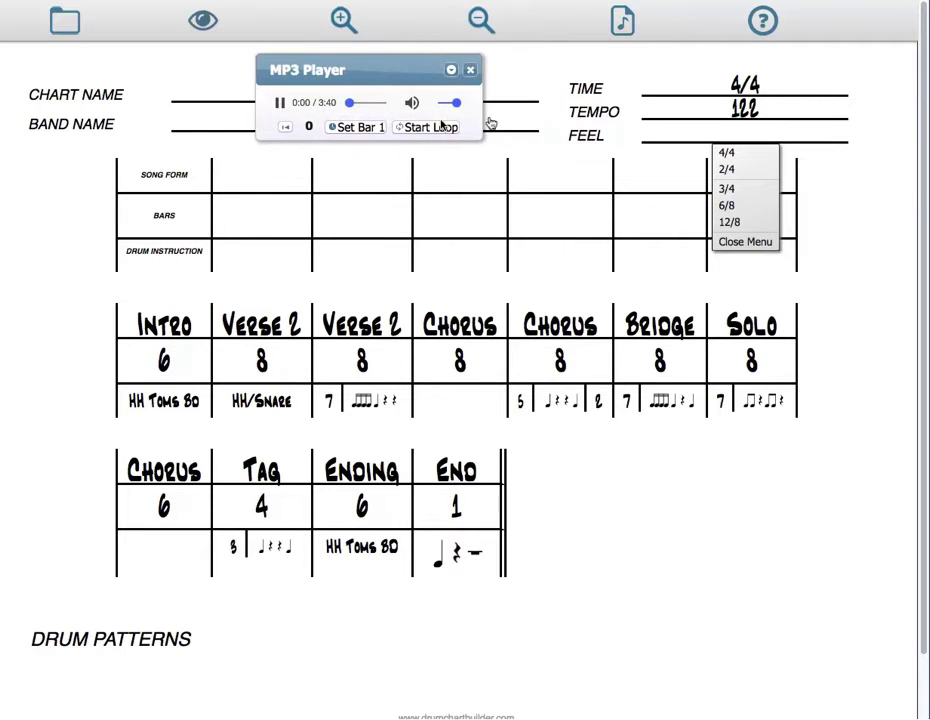
left_click(778, 84)
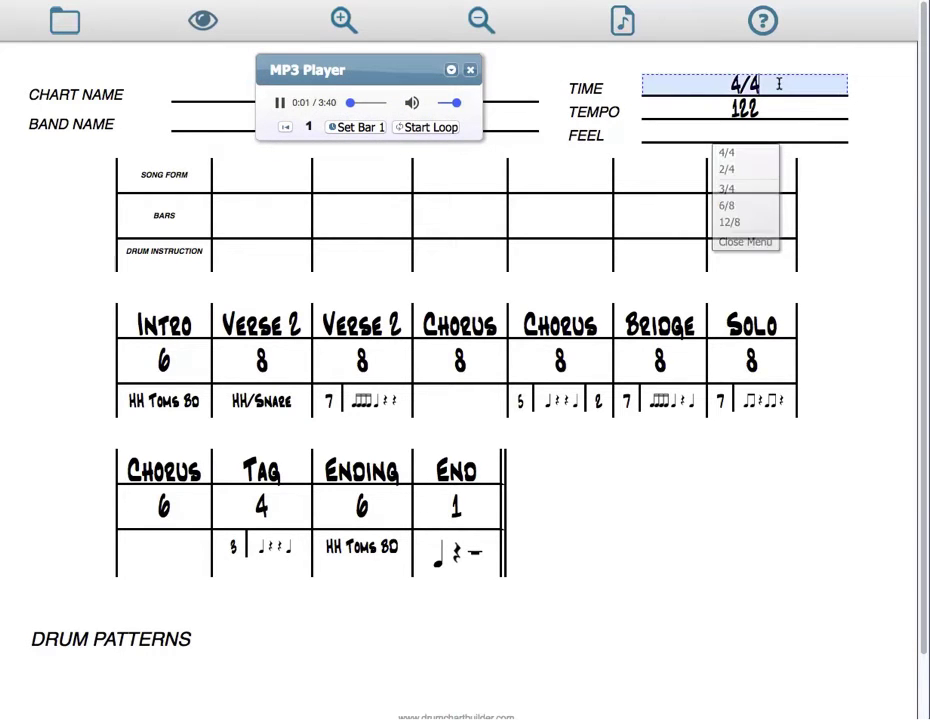
left_click(751, 161)
- Set the tempo to 121 by tapping along and checking against the metronome
left_click(783, 107)
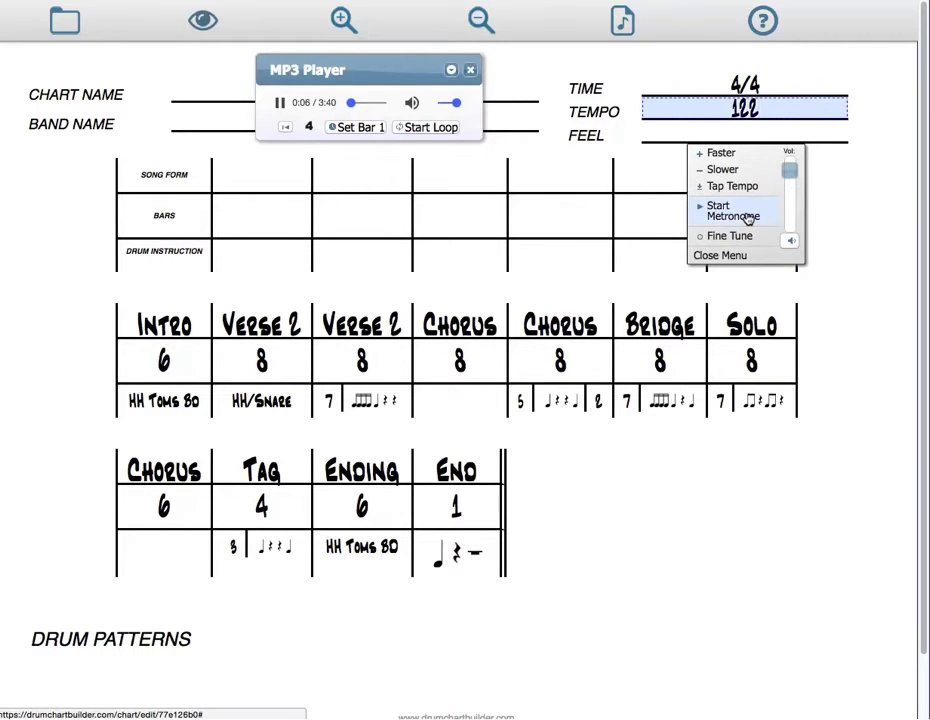
left_click(745, 186)
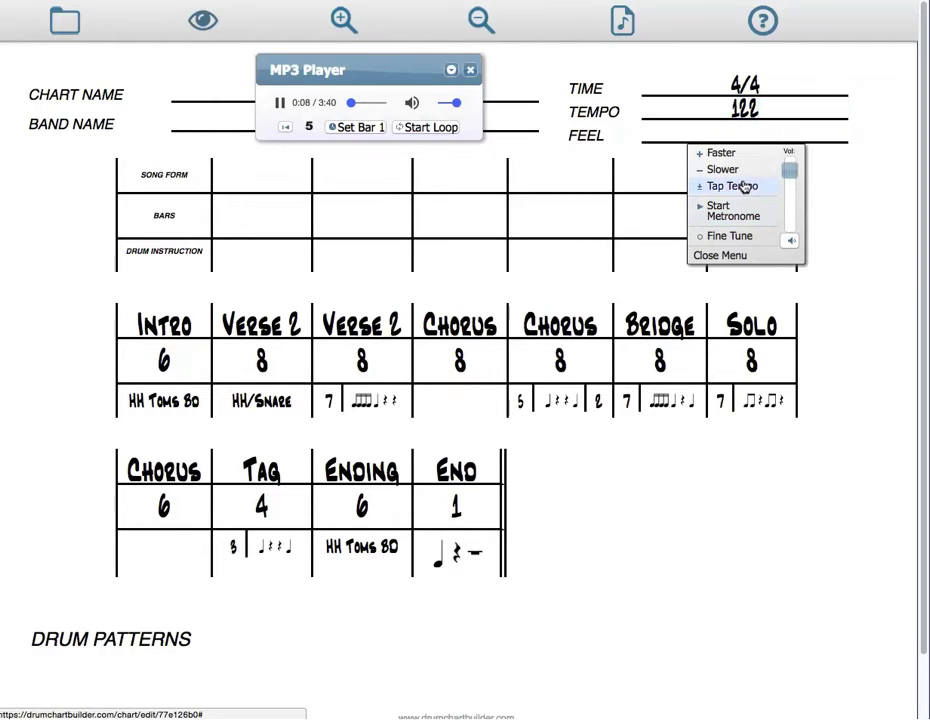
left_click(773, 109)
left_click(773, 109)
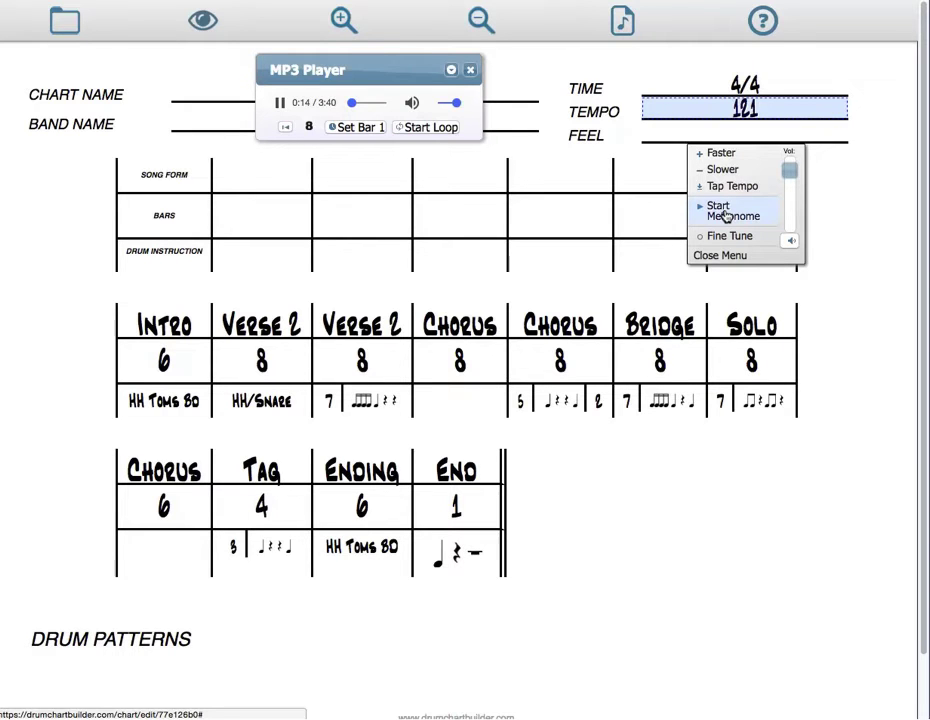
left_click(725, 212)
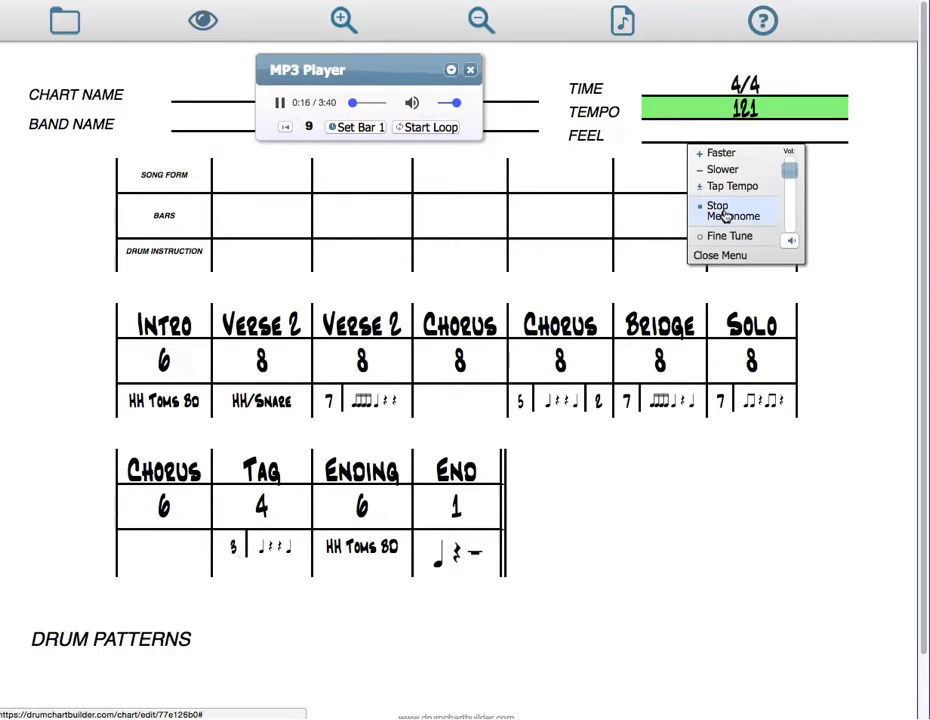
left_click(724, 155)
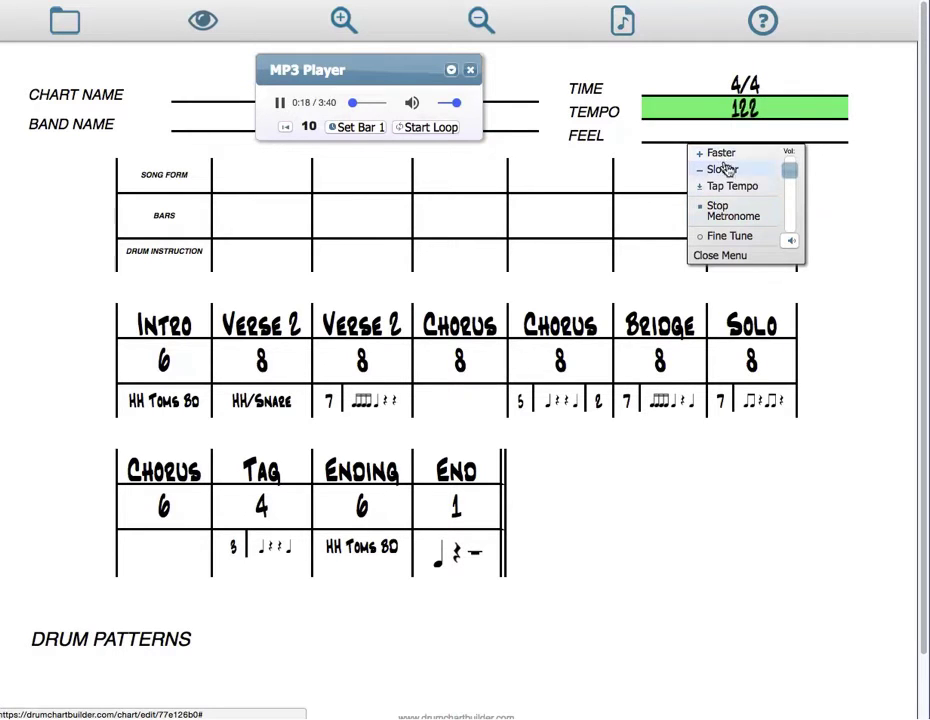
left_click(736, 216)
left_click(735, 215)
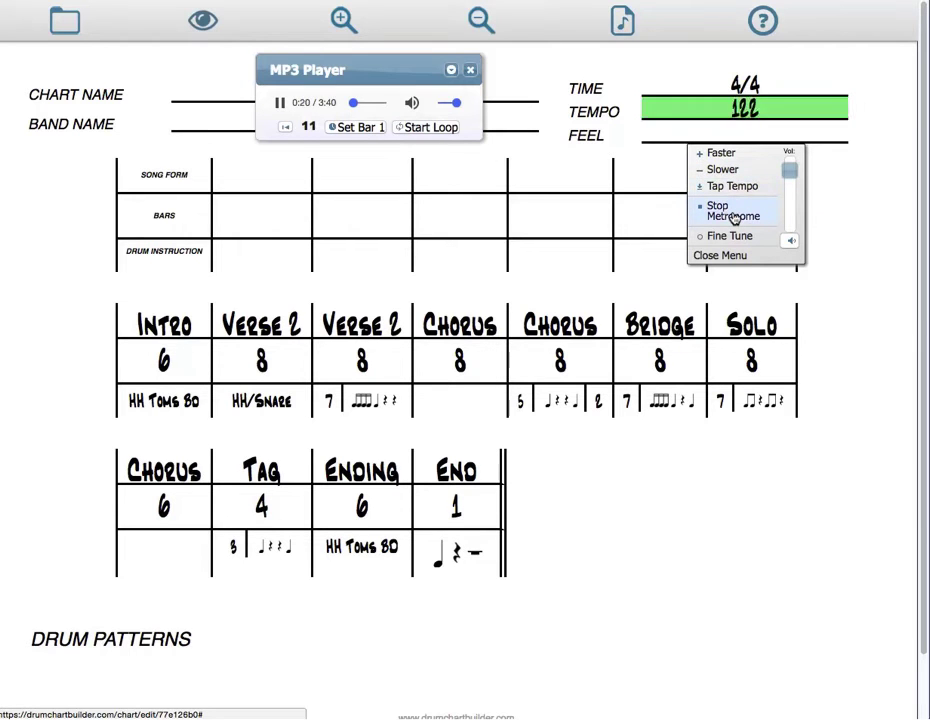
left_click(735, 215)
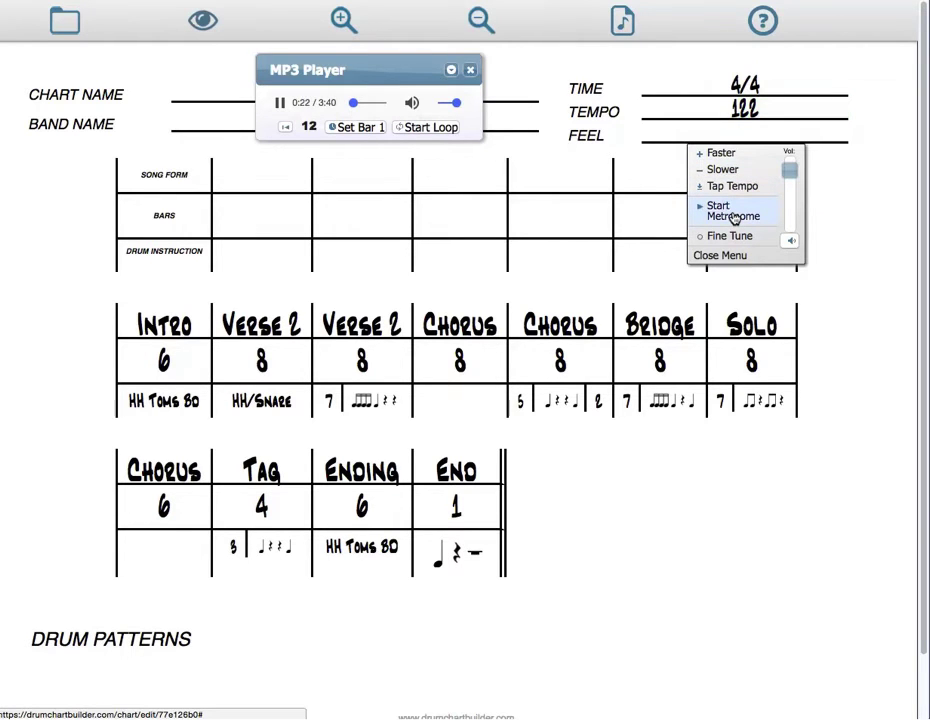
left_click(735, 217)
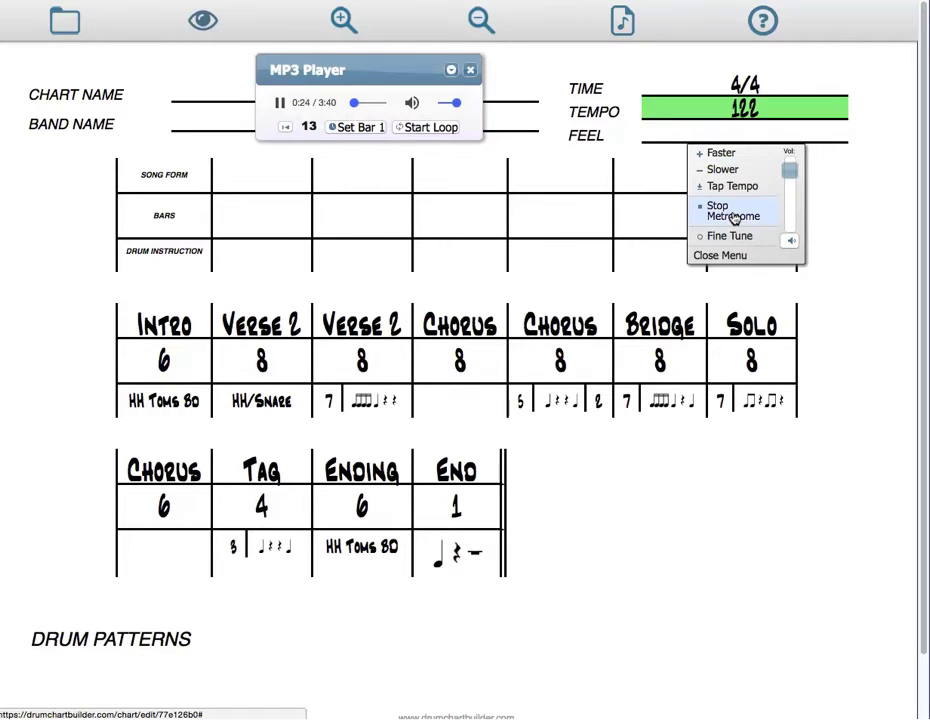
left_click(722, 170)
left_click(774, 102)
- Set the feel to Straight (Pop)
left_click(741, 134)
left_click(741, 134)
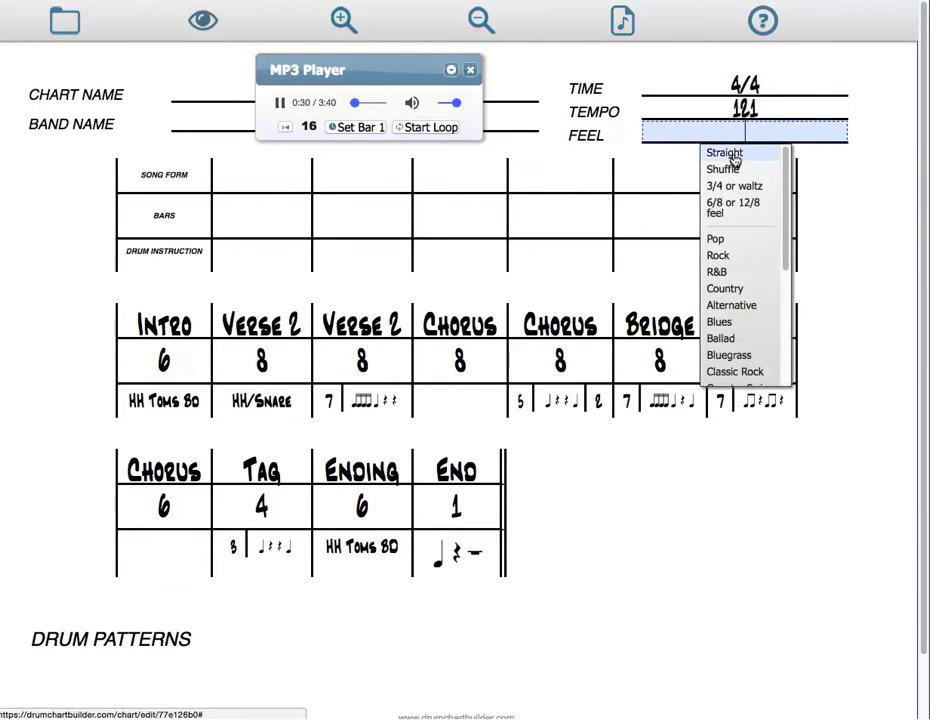
left_click(720, 150)
left_click(788, 130)
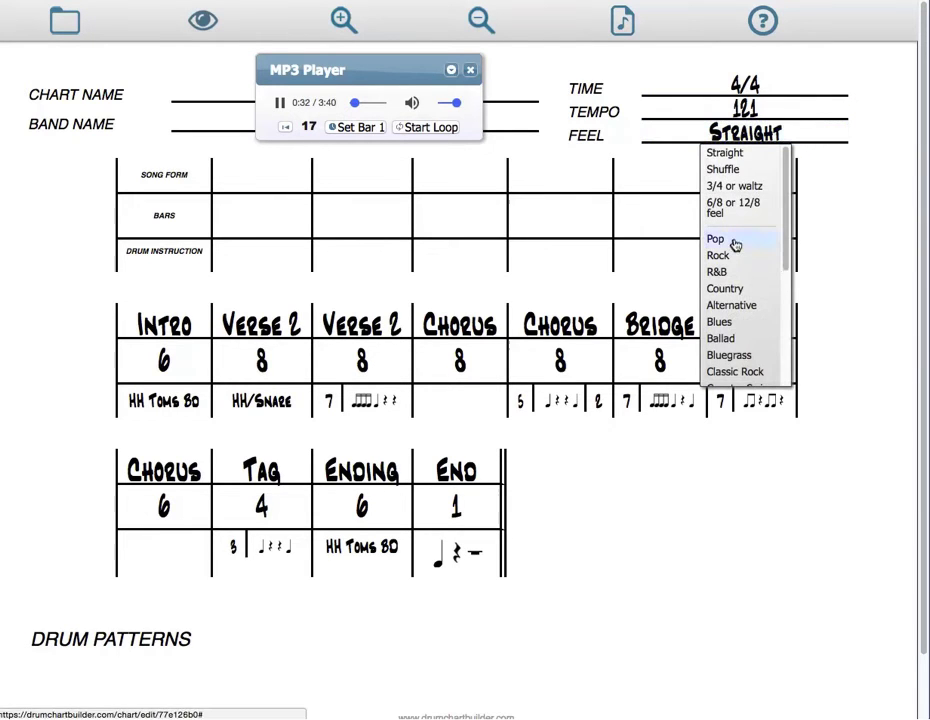
left_click(739, 241)
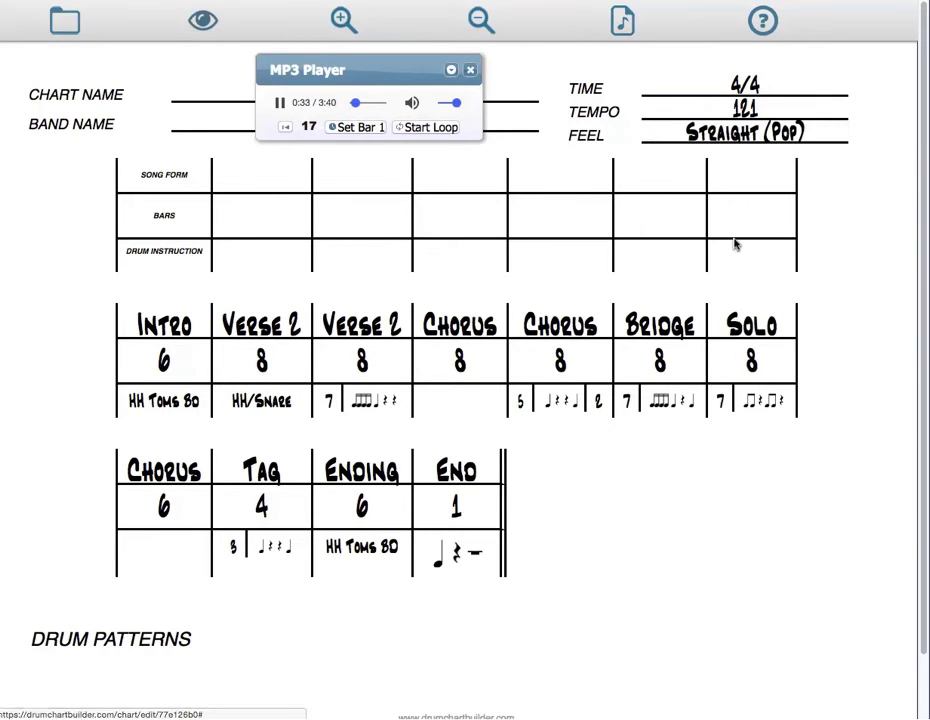
- Restart the song and add a START field to the chart reading Guitar Starts
left_click(280, 102)
left_click_drag(356, 104, 750, 63)
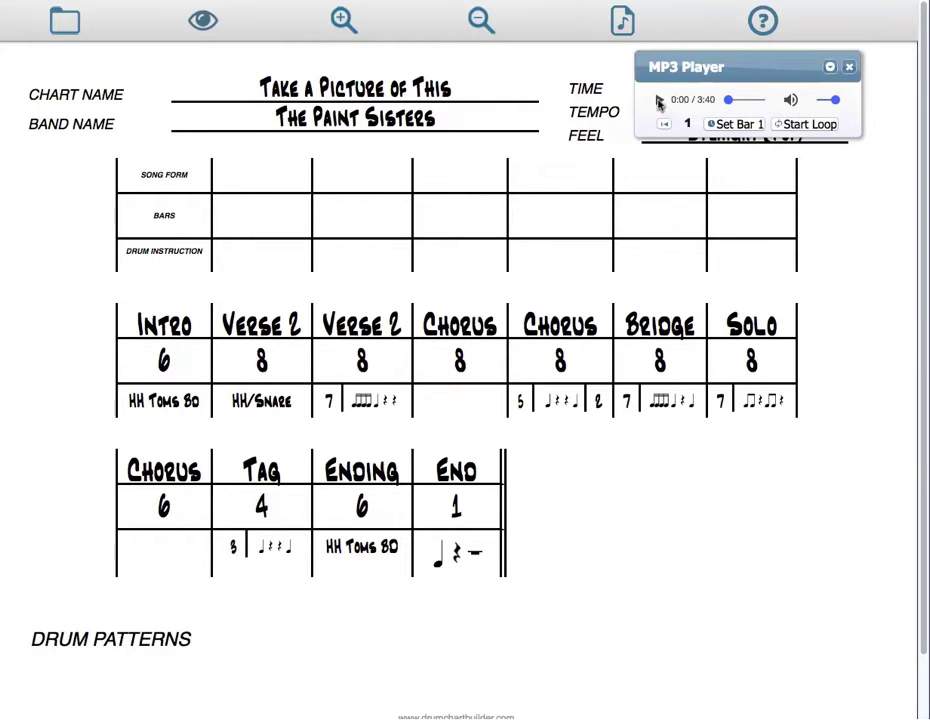
left_click(659, 101)
right_click(352, 129)
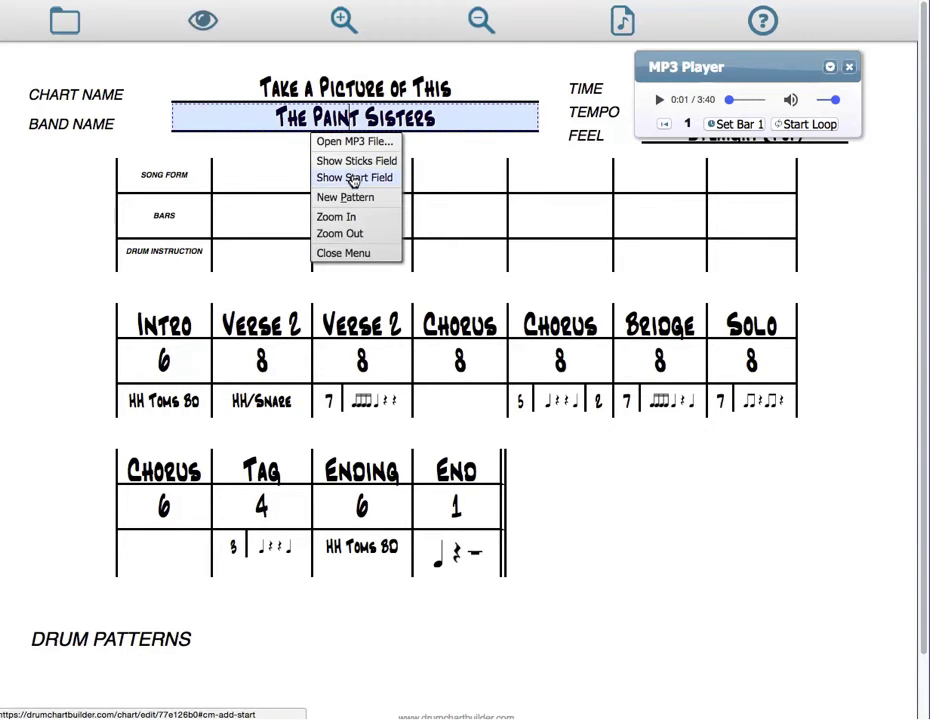
left_click(352, 179)
right_click(140, 180)
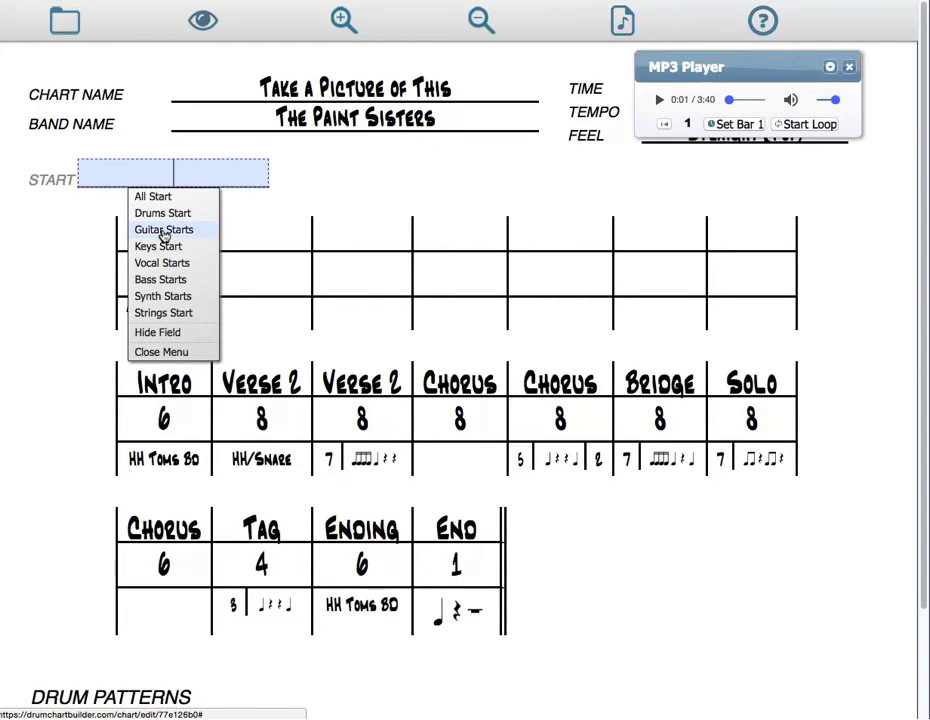
left_click(165, 232)
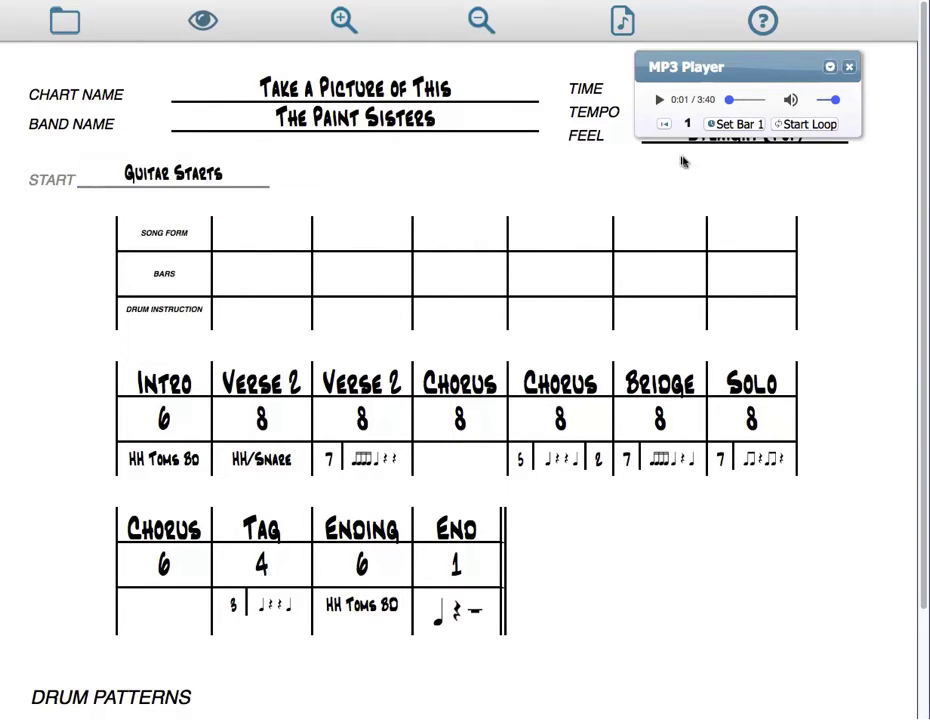
left_click_drag(728, 101, 722, 101)
- Label the first song-form bar Pickup with 1 bar and drum instruction Start
left_click(259, 230)
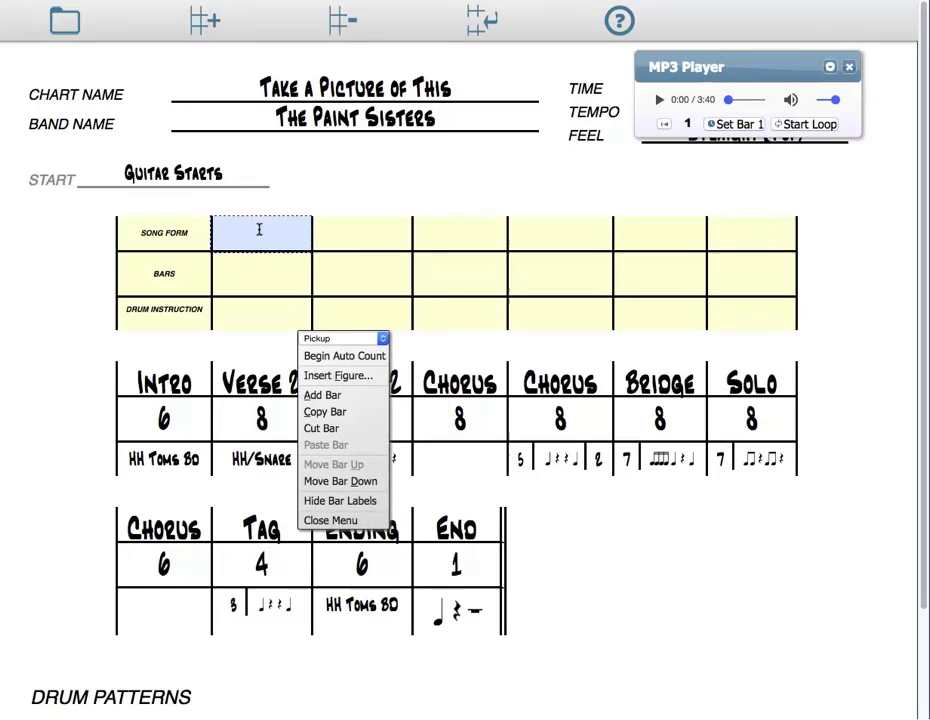
left_click(333, 339)
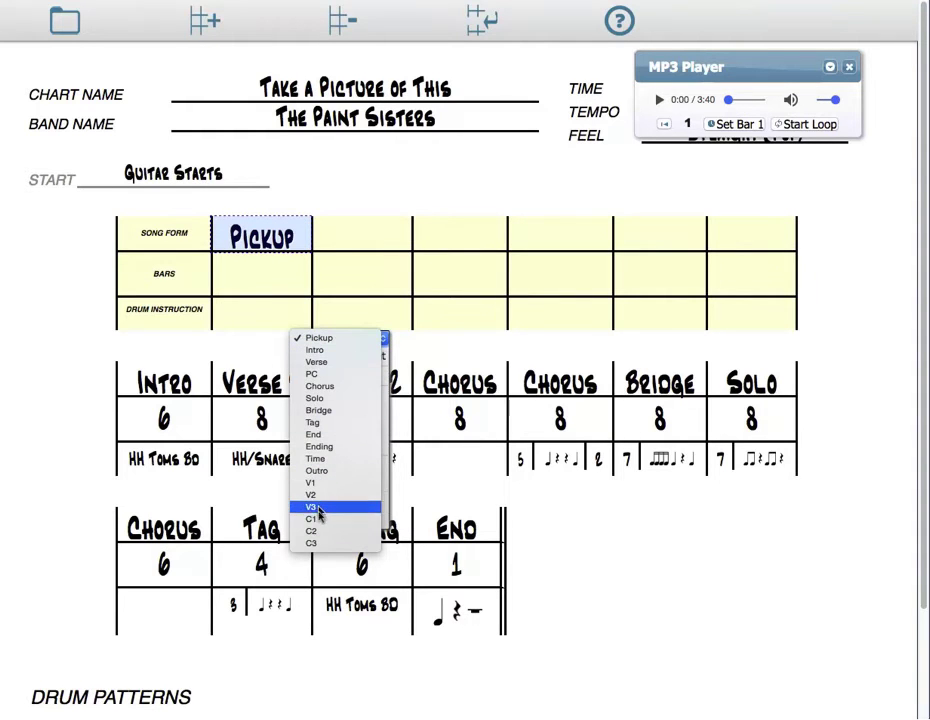
left_click(266, 278)
left_click(266, 278)
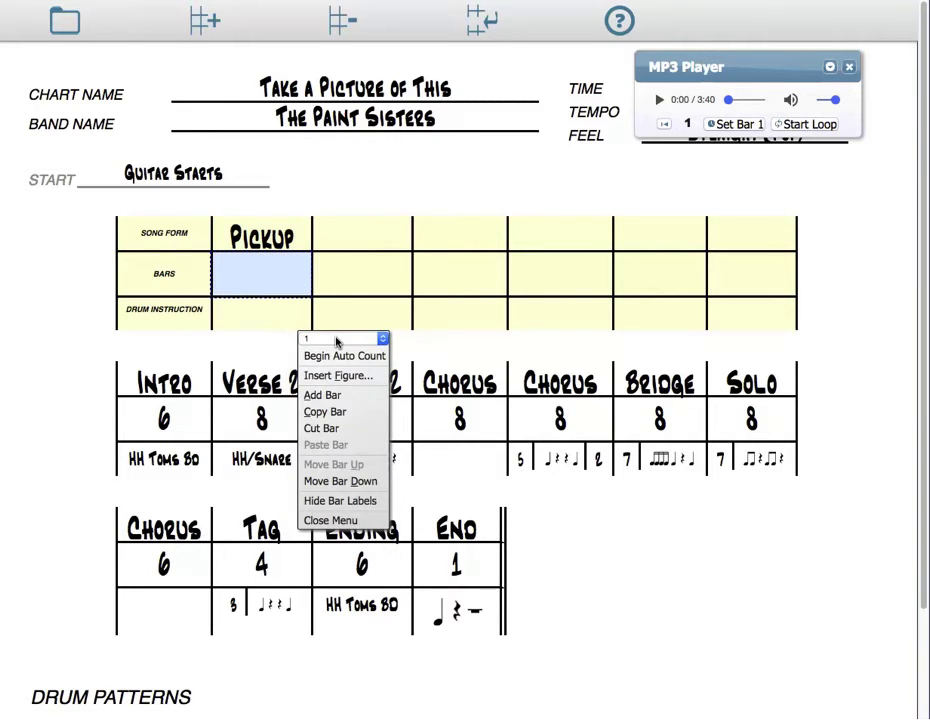
left_click(336, 341)
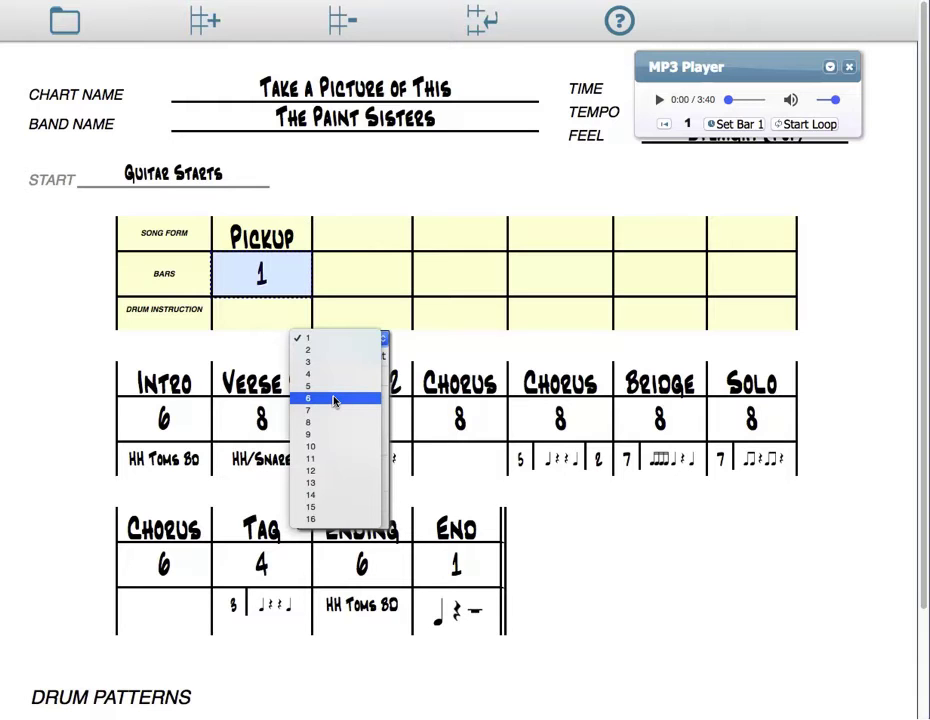
right_click(257, 318)
left_click(254, 313)
right_click(296, 326)
left_click(307, 343)
scroll(330, 640, "down", 2)
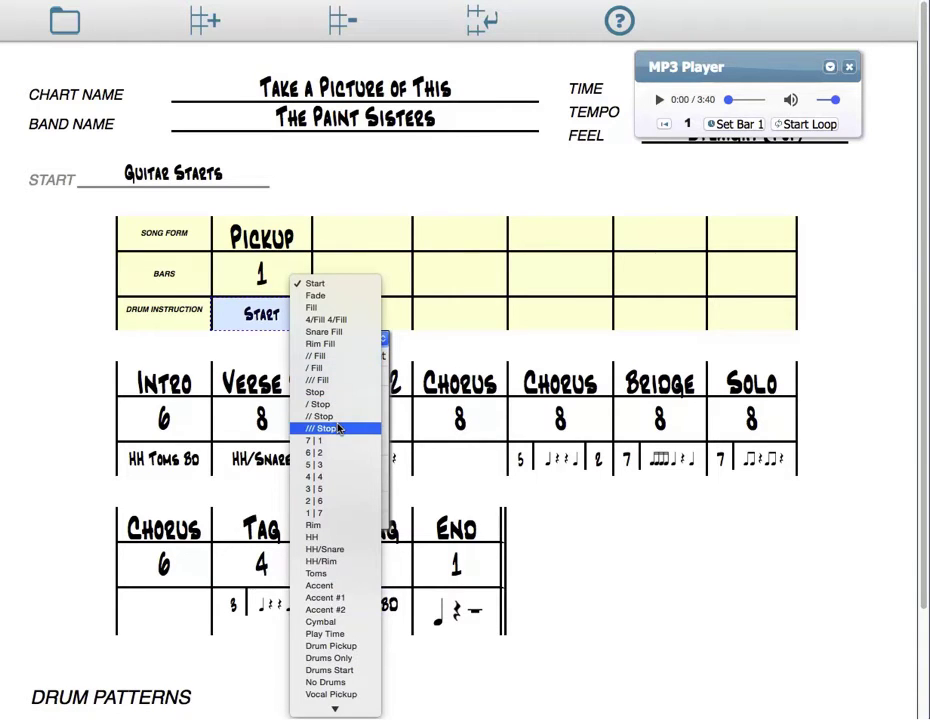
scroll(343, 585, "down", 4)
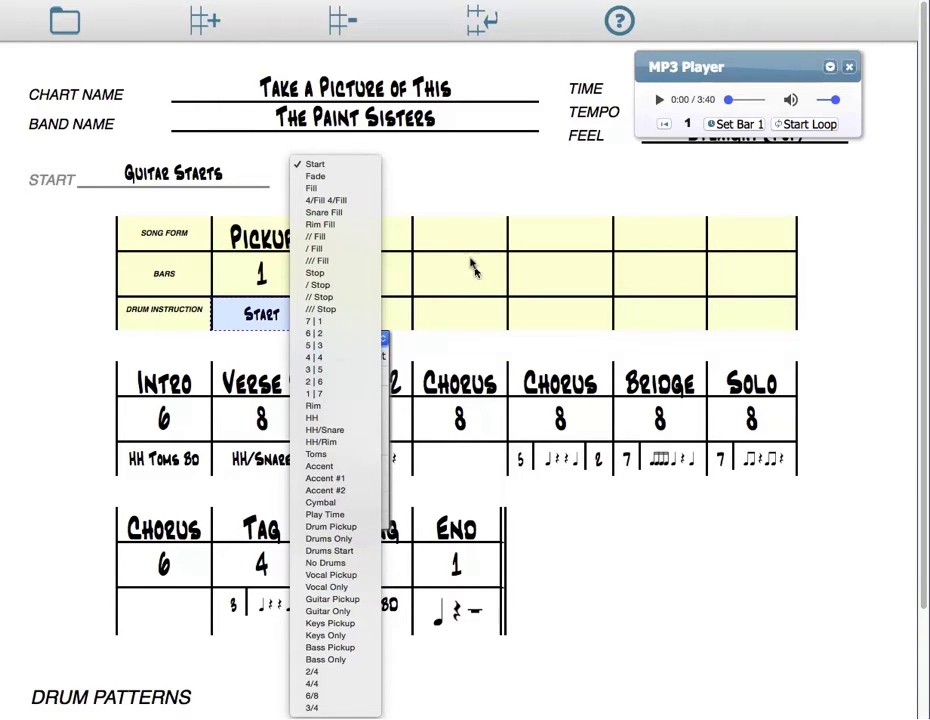
left_click(425, 201)
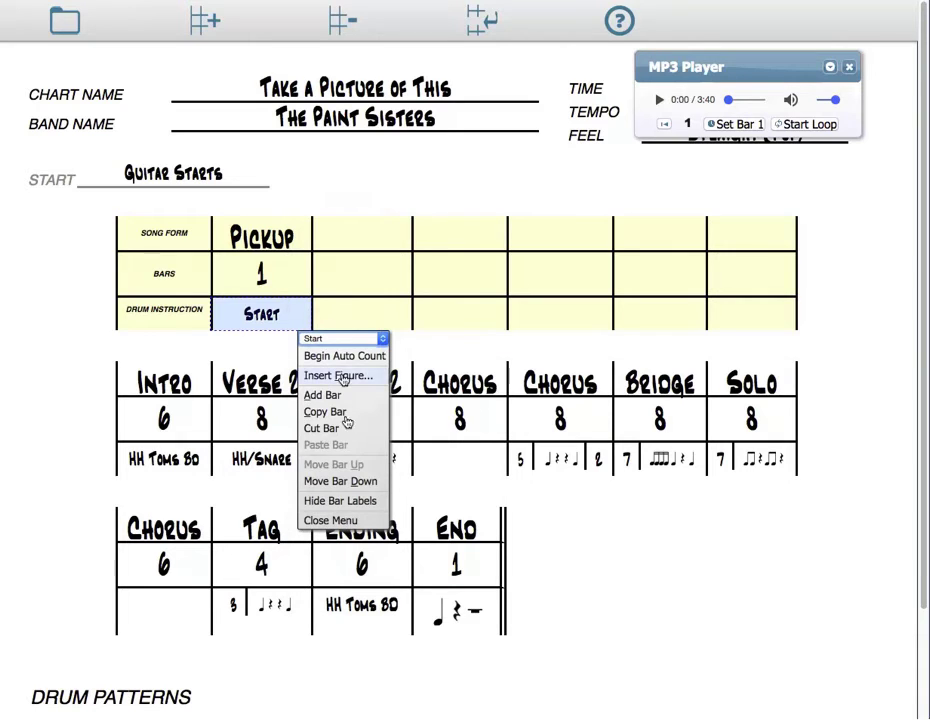
left_click(318, 520)
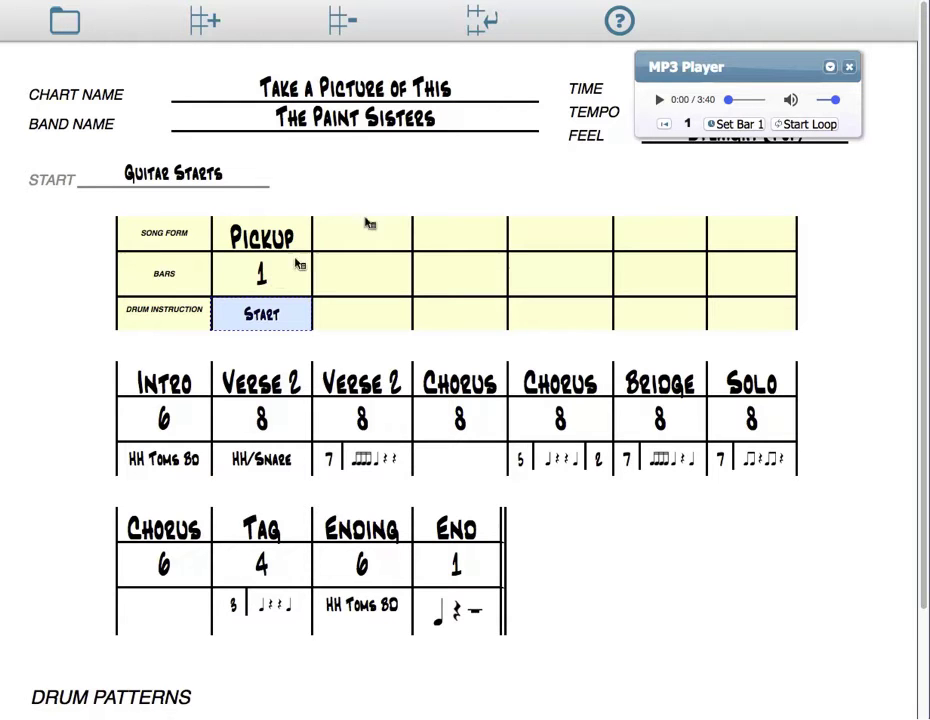
- Open the figure library for the Pickup instruction and delete the word Start
right_click(288, 314)
left_click(336, 376)
left_click_drag(419, 181, 519, 158)
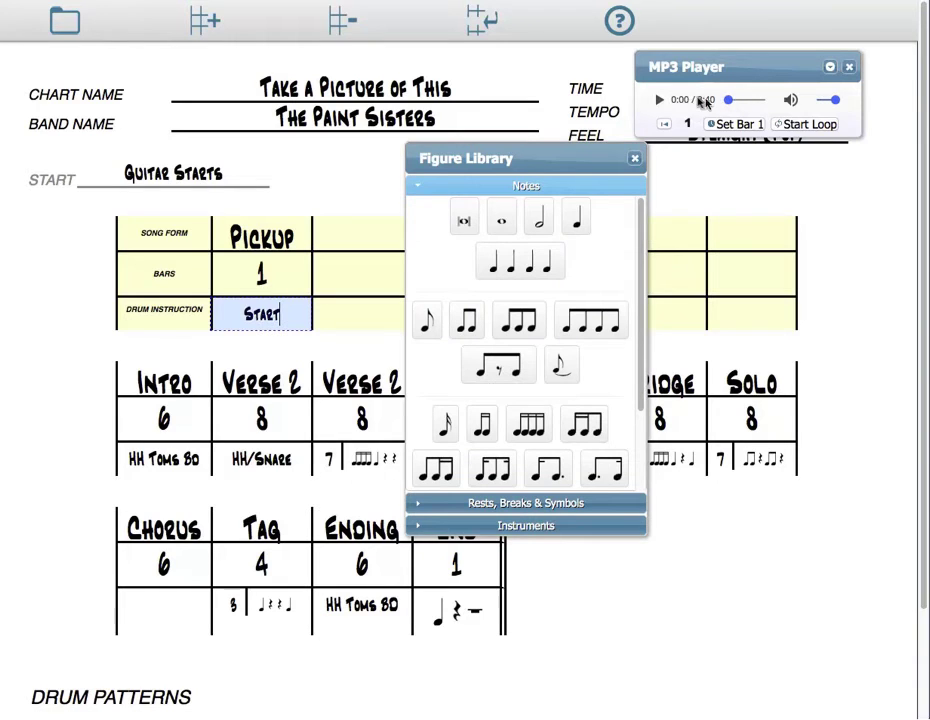
left_click(658, 100)
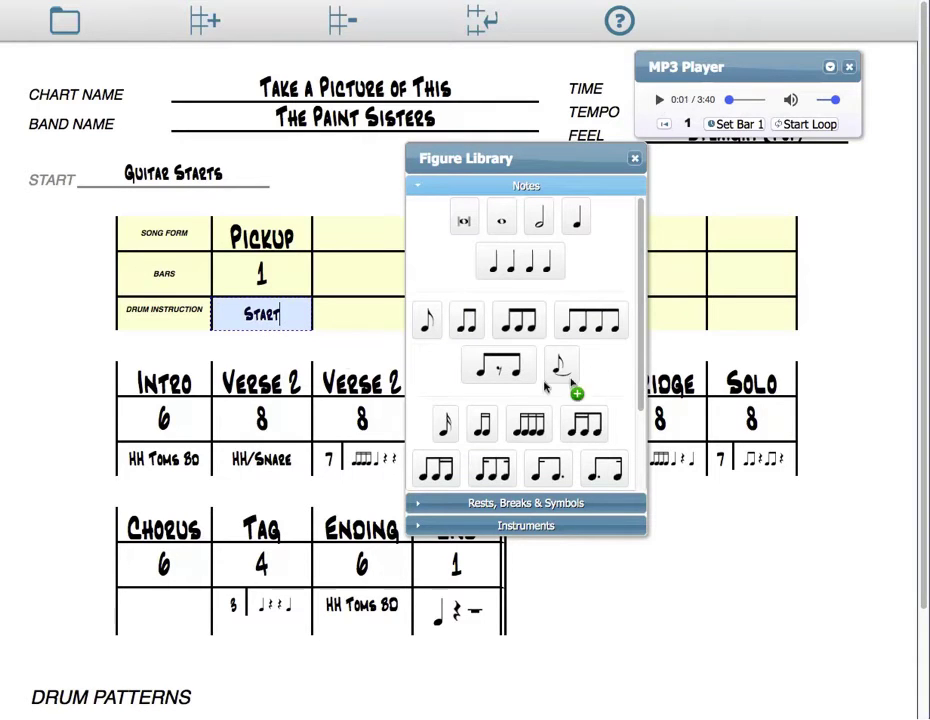
left_click_drag(306, 313, 178, 325)
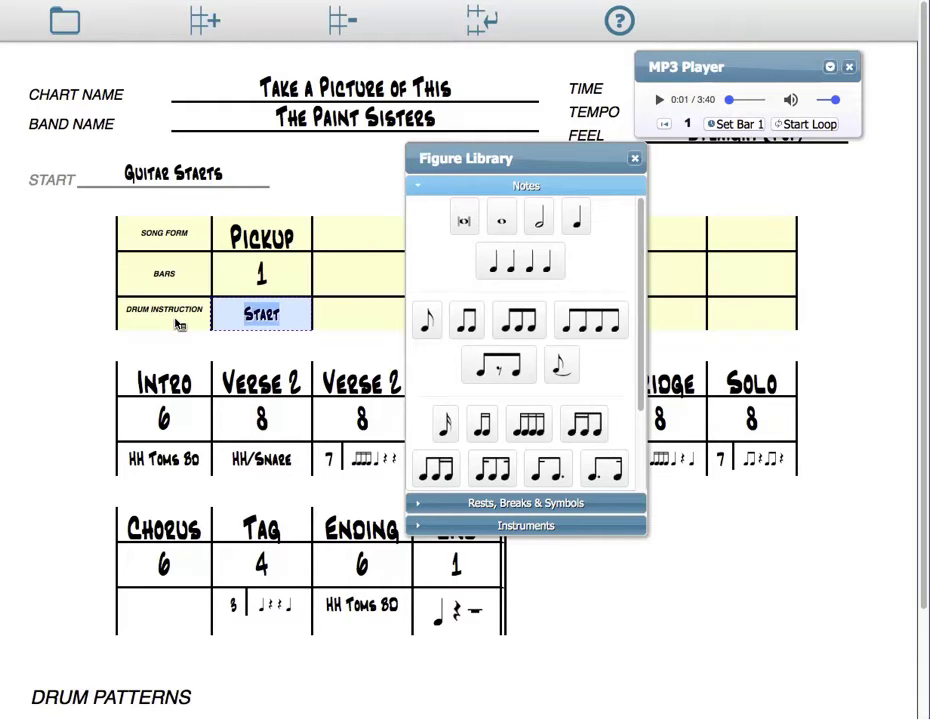
key("BackSpace")
- Notate three quarter rests, an eighth rest and two sixteenths, then close the library
left_click(544, 503)
left_click(535, 243)
left_click(535, 243)
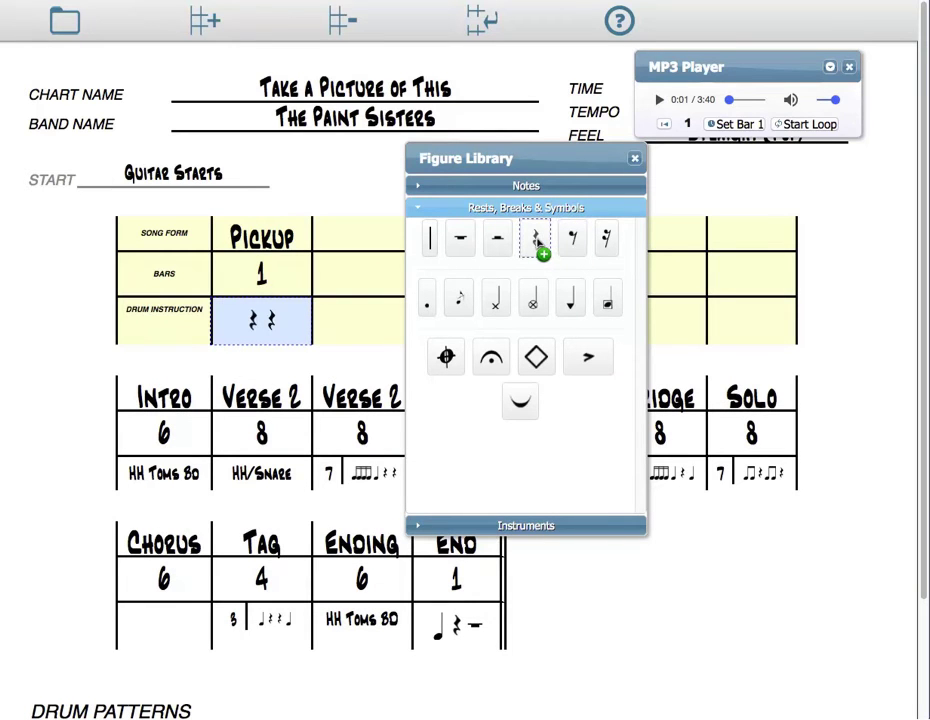
left_click(535, 243)
left_click(572, 243)
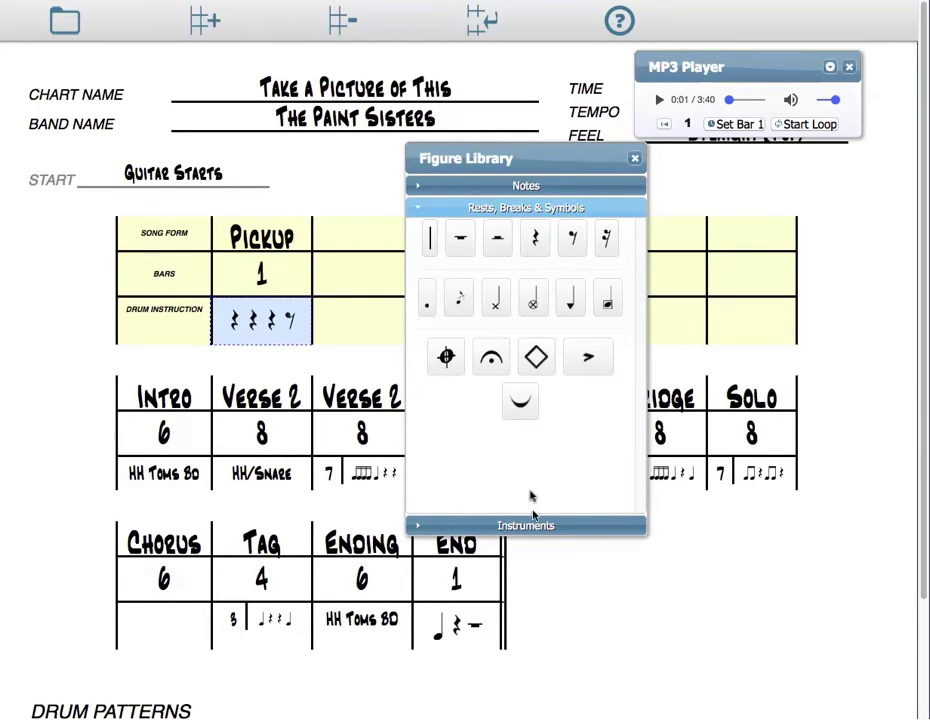
left_click(555, 193)
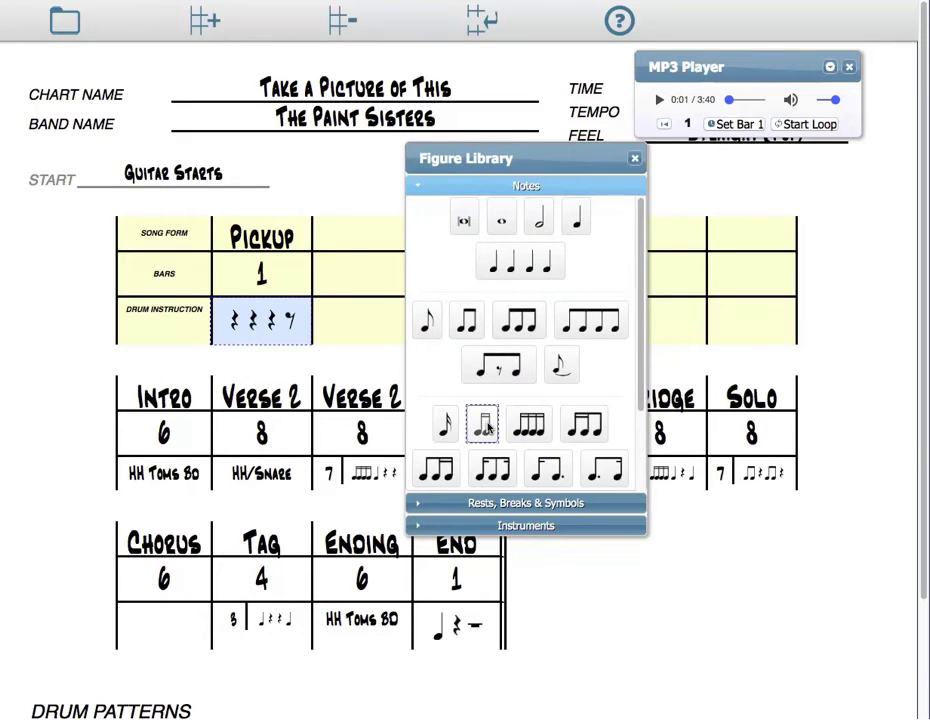
left_click(486, 428)
left_click(634, 158)
left_click(726, 101)
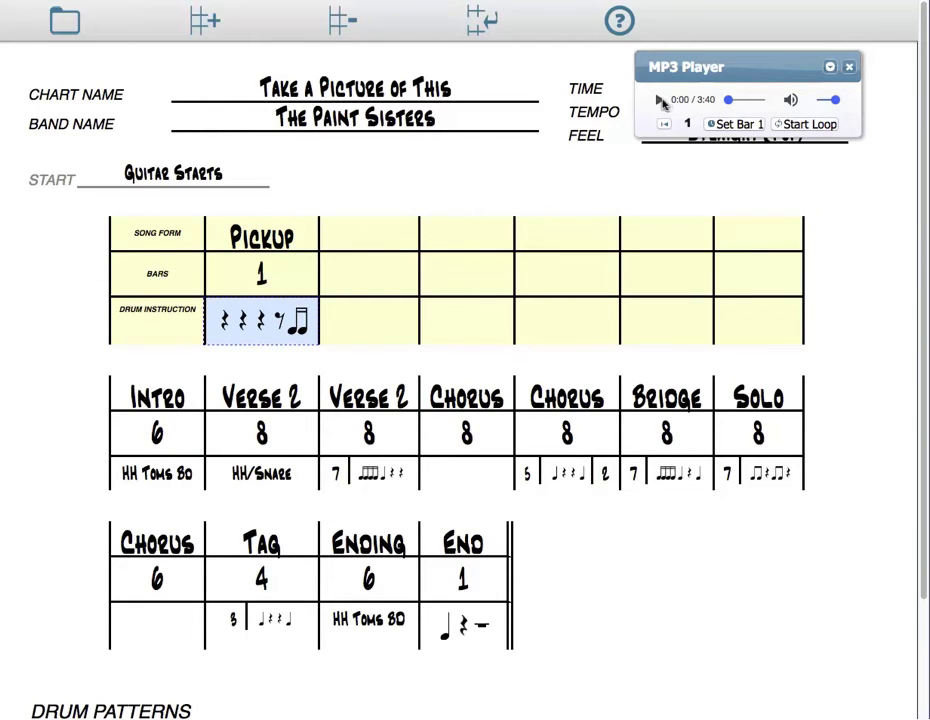
- Play the song and name the second song-form bar Intro with 8 bars
left_click(659, 102)
left_click(369, 233)
left_click(450, 353)
left_click(440, 364)
left_click(385, 288)
left_click(445, 354)
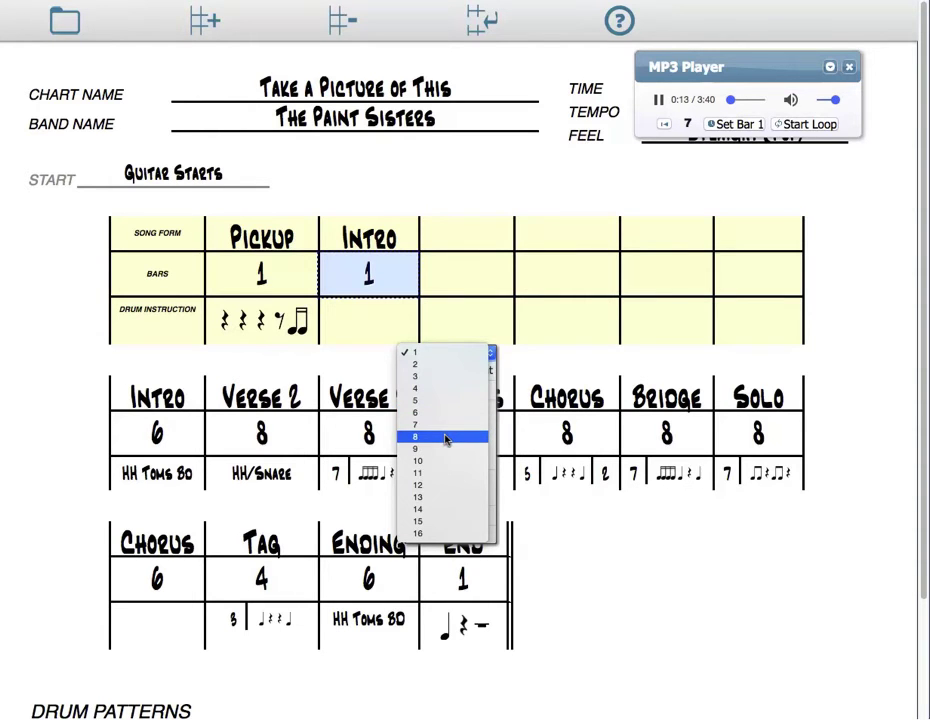
left_click(445, 440)
- Add two Verse sections after the Intro, the first set to 8 bars
left_click(470, 232)
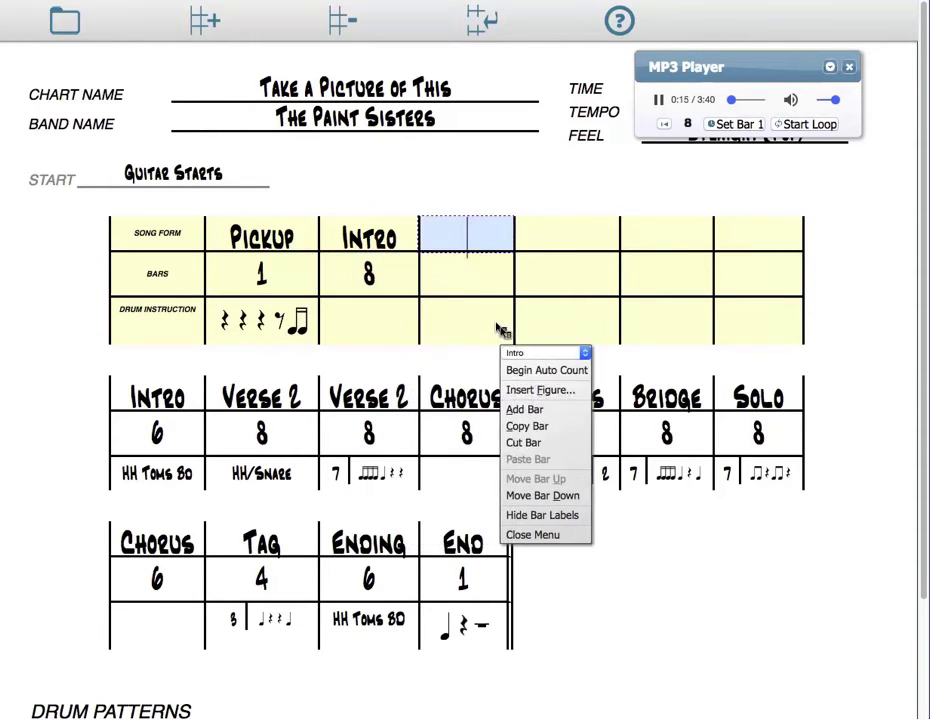
left_click(521, 354)
left_click(520, 359)
left_click(466, 273)
left_click(520, 355)
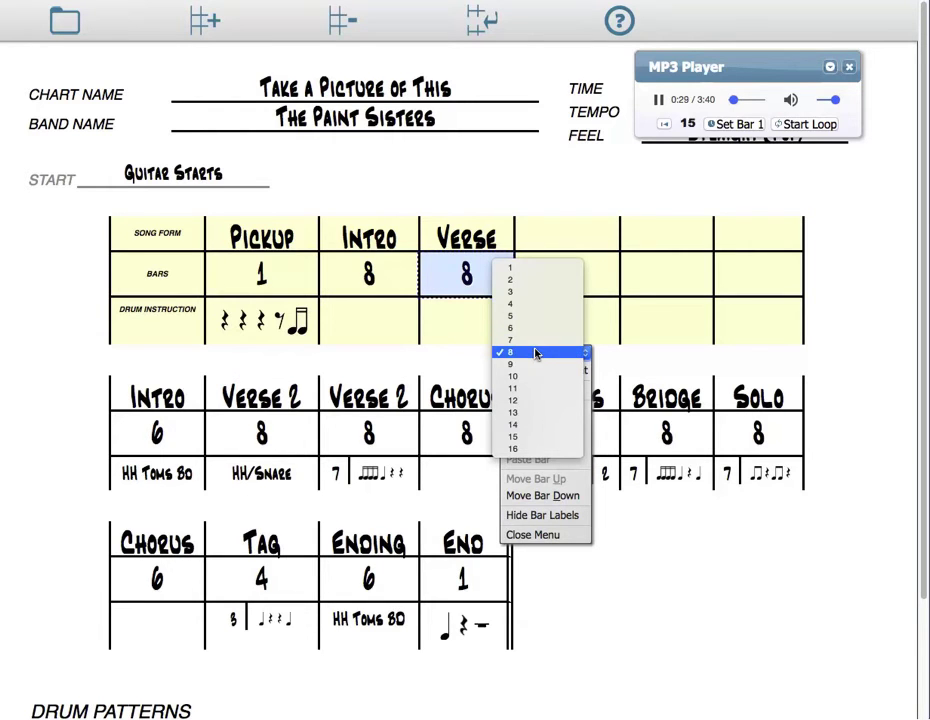
left_click(542, 352)
left_click(556, 234)
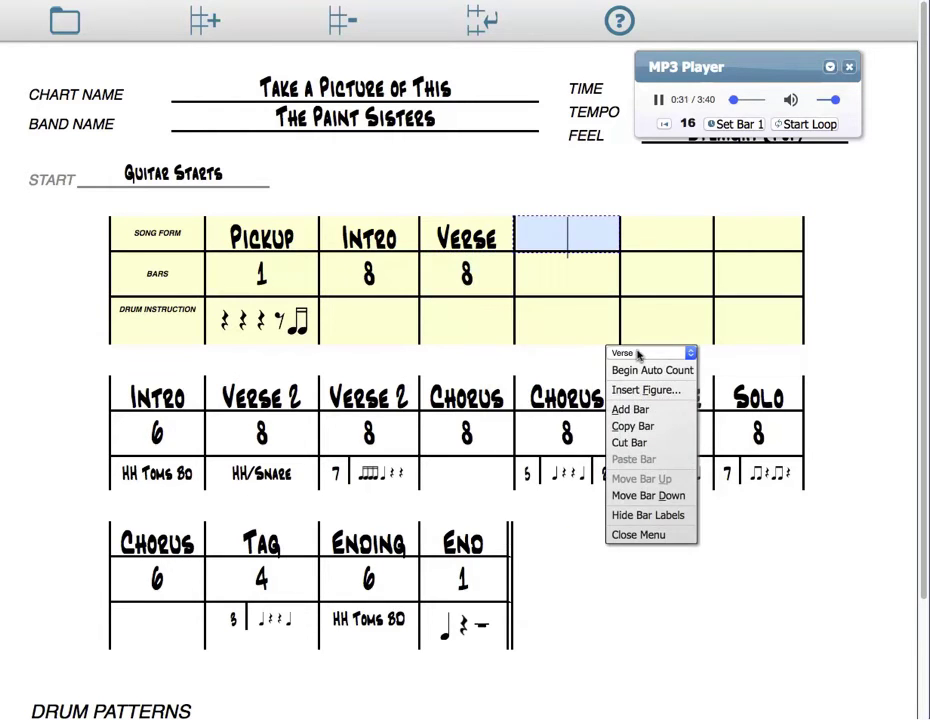
left_click(612, 353)
left_click(560, 293)
left_click(563, 282)
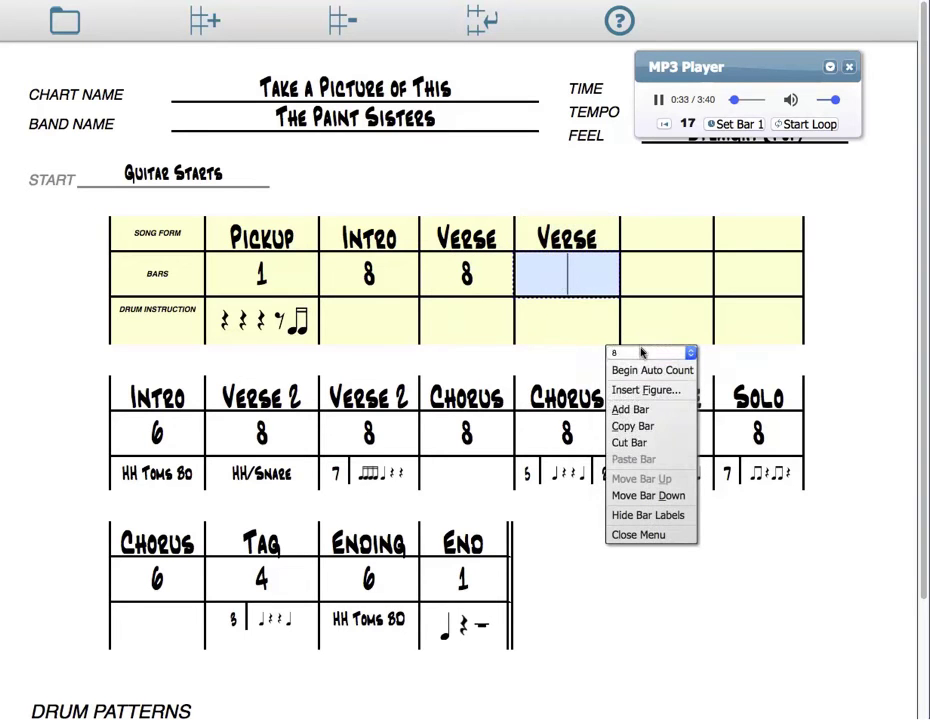
left_click(617, 356)
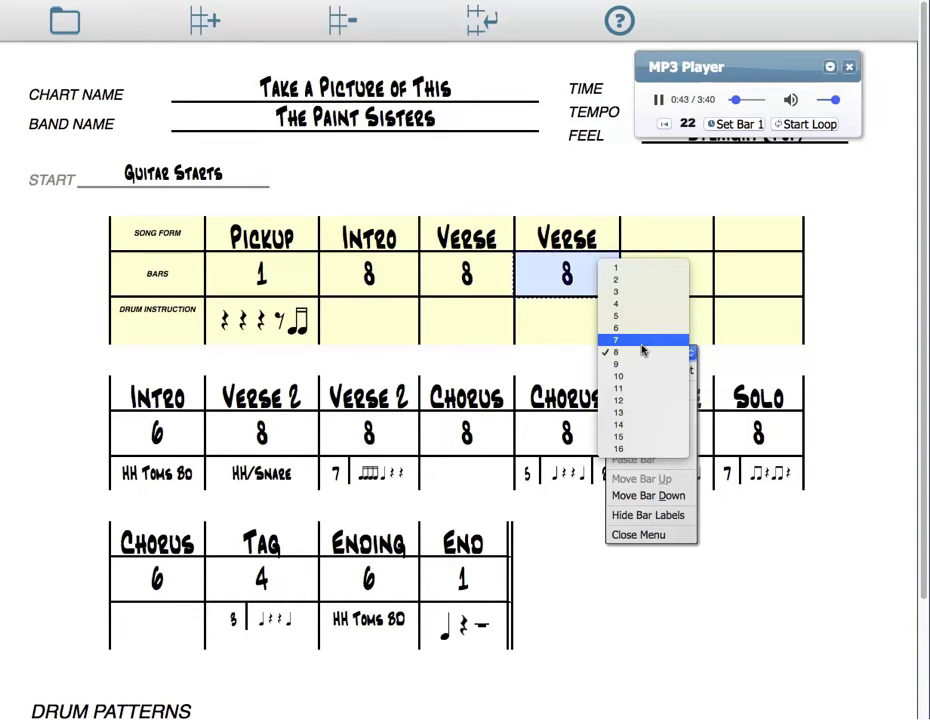
- Keep the second Verse at 8 bars and add a Chorus of 8 bars
left_click(642, 353)
left_click(668, 231)
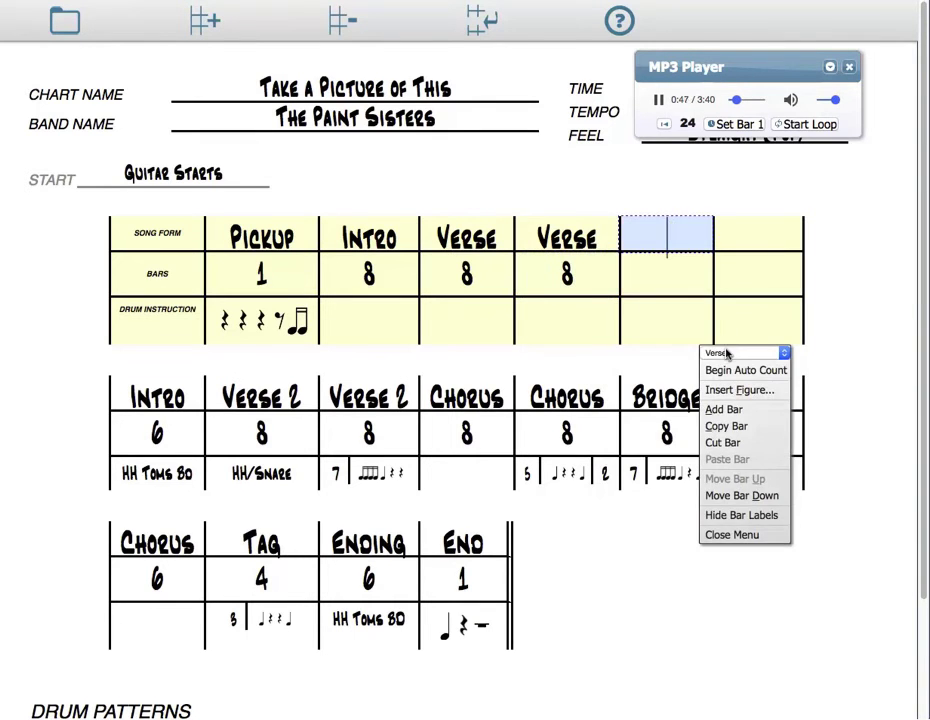
left_click(730, 353)
left_click(688, 282)
left_click(688, 282)
left_click(720, 353)
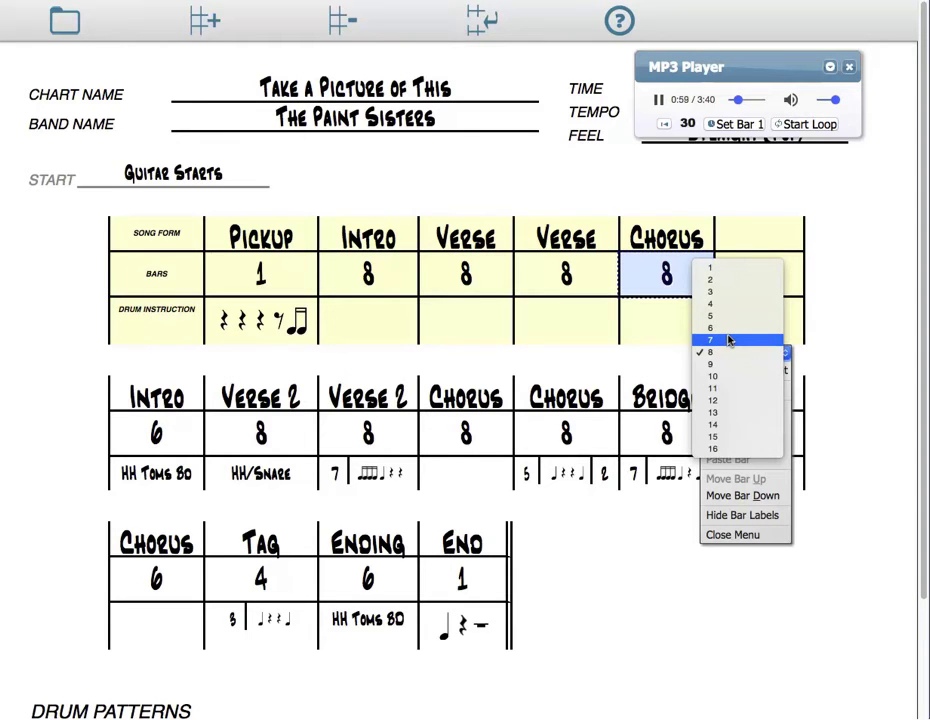
left_click(732, 356)
- Add a second Chorus of 6 bars and pause the song at 1:15
left_click(760, 233)
left_click(818, 354)
left_click(818, 354)
left_click(765, 278)
left_click(812, 351)
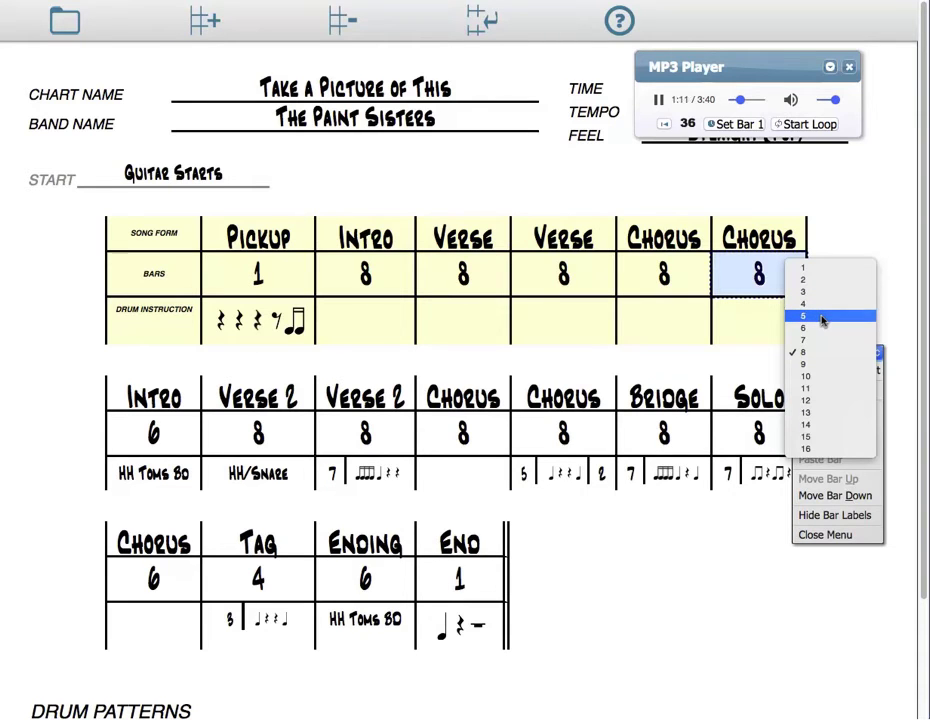
left_click(823, 328)
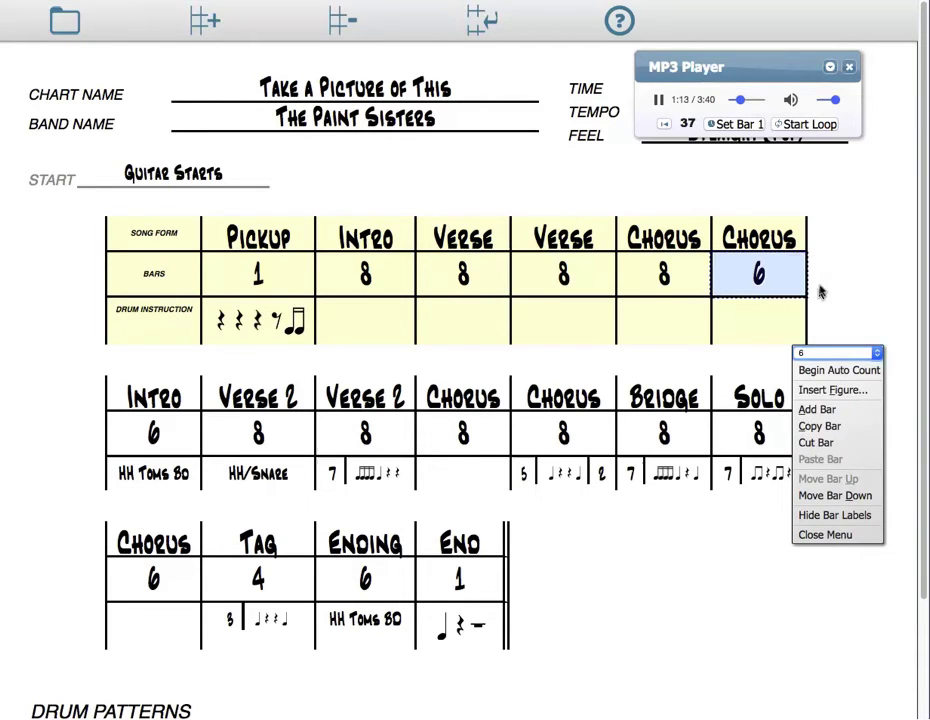
left_click(658, 100)
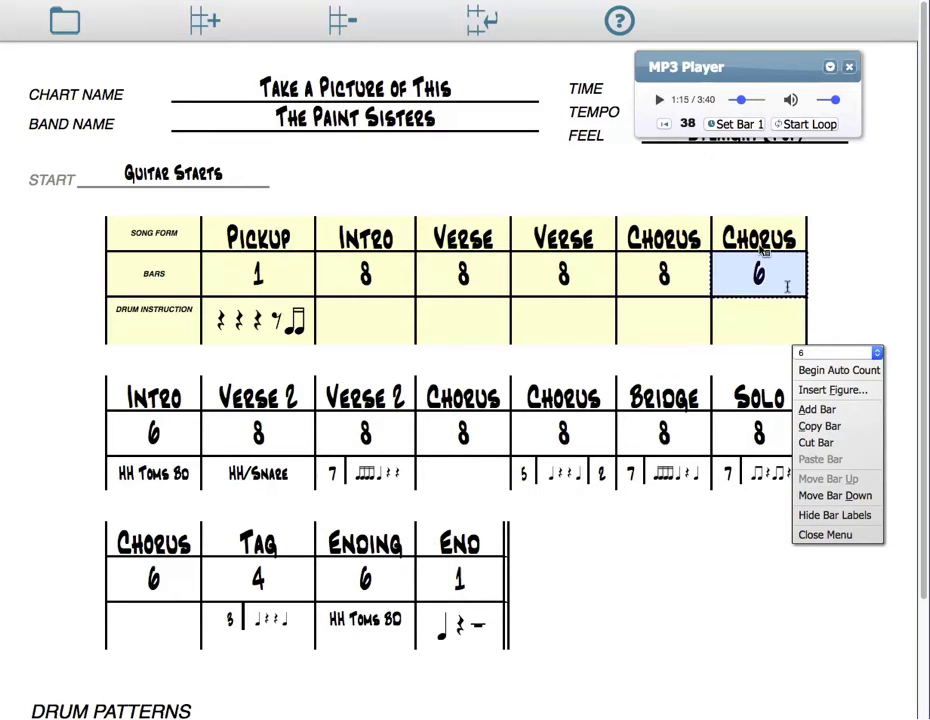
- Close the bar menu, replay the song from near the start, and select the Intro's drum instruction
left_click(828, 535)
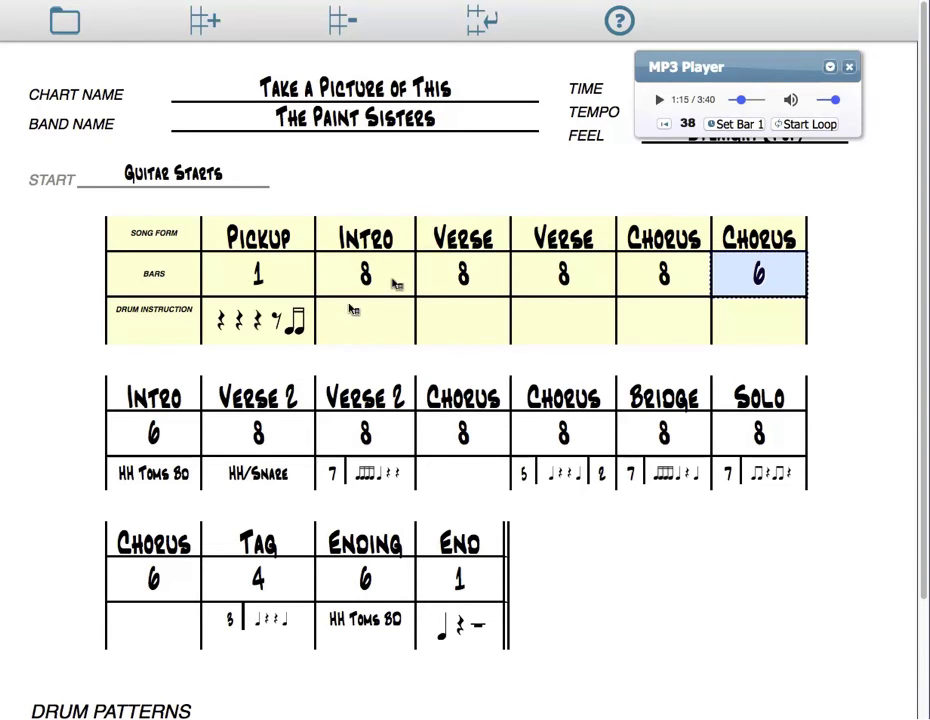
mouse_move(740, 100)
left_mouse_down()
mouse_move(706, 166)
mouse_move(650, 166)
mouse_move(733, 98)
mouse_move(730, 106)
left_mouse_up()
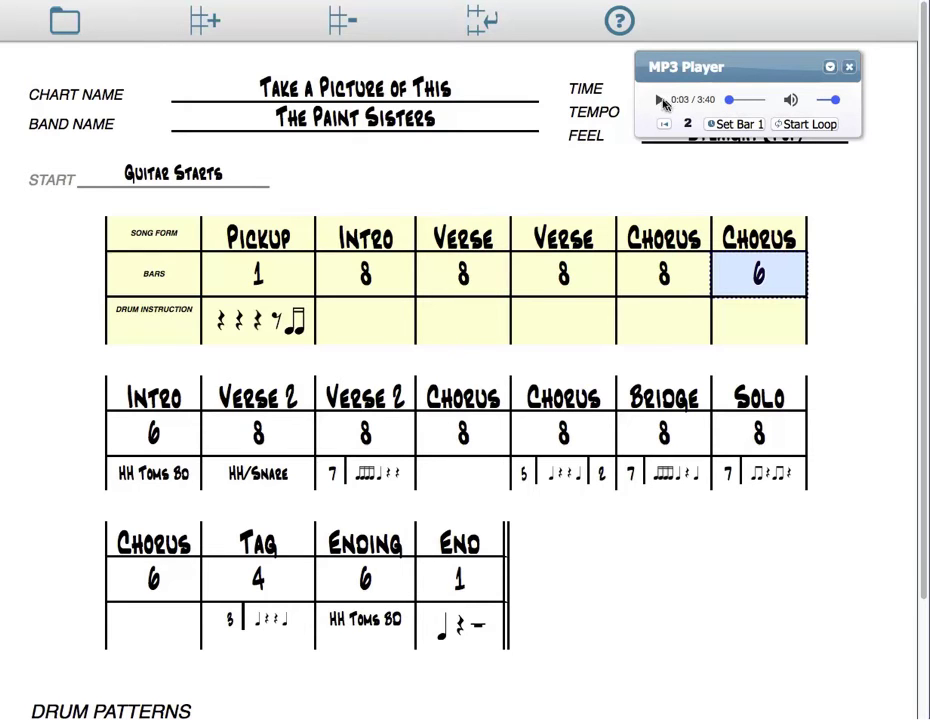
left_click(659, 100)
left_click(405, 326)
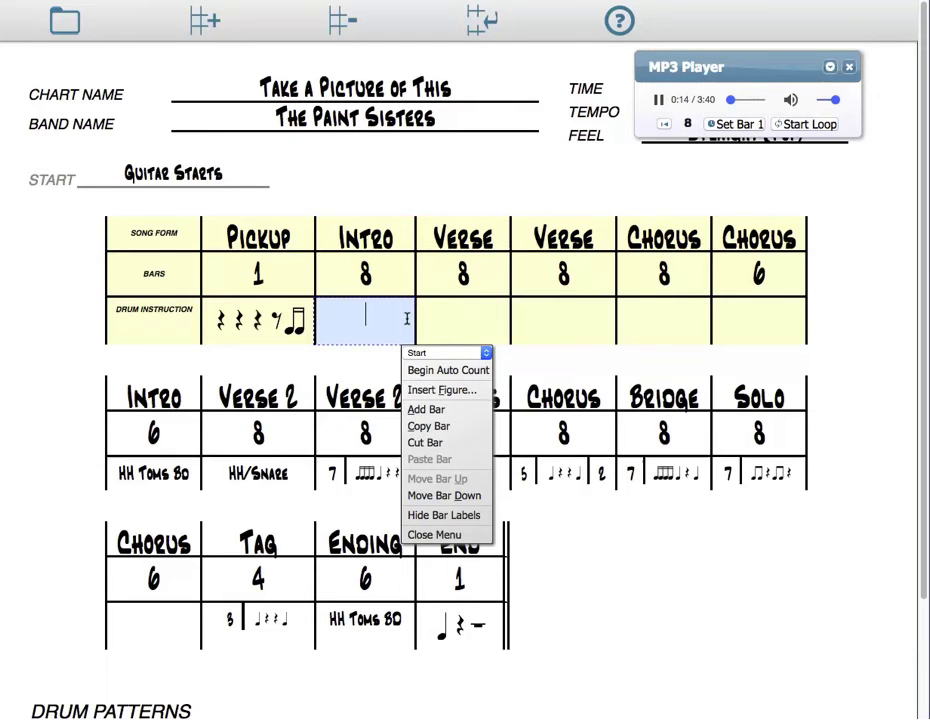
- Enter HH Toms 80 as the Intro's drum instruction, then resume the song from the Verse cell
left_click(661, 100)
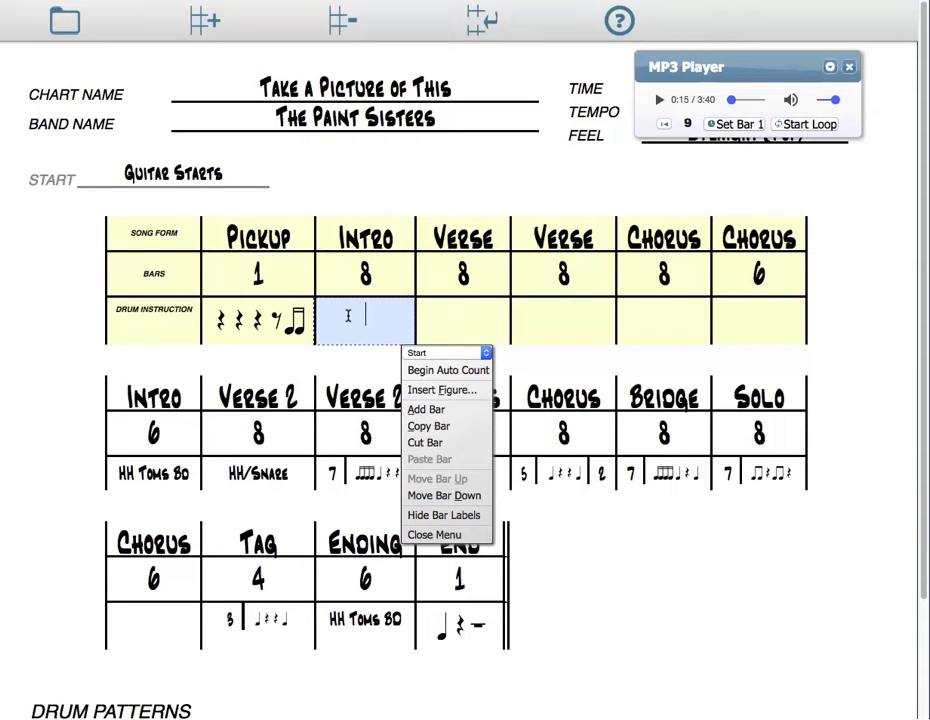
type("HH Toms")
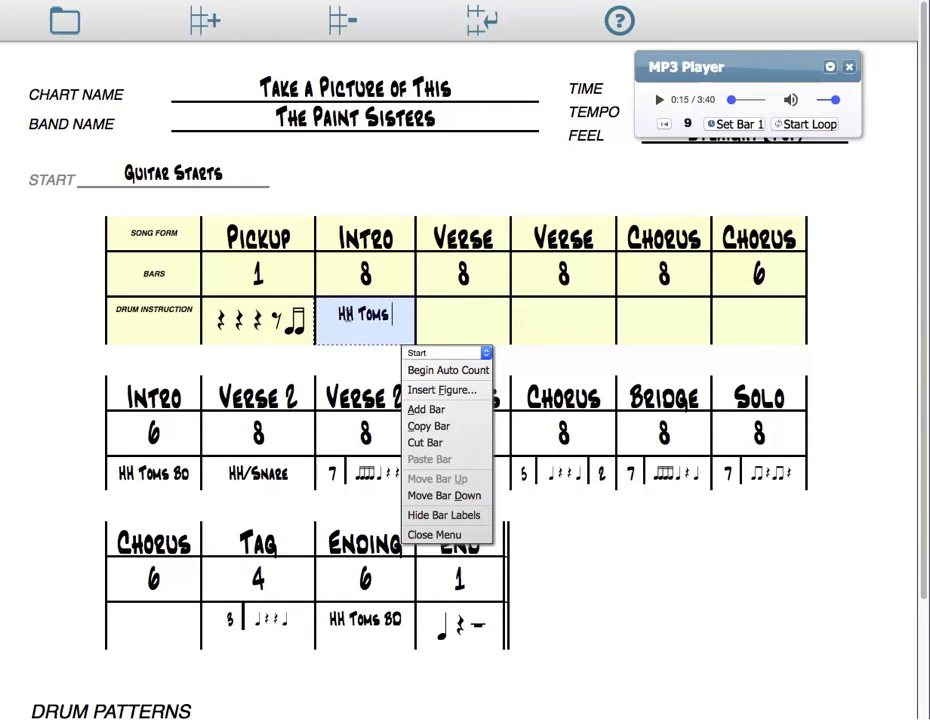
type(" 80")
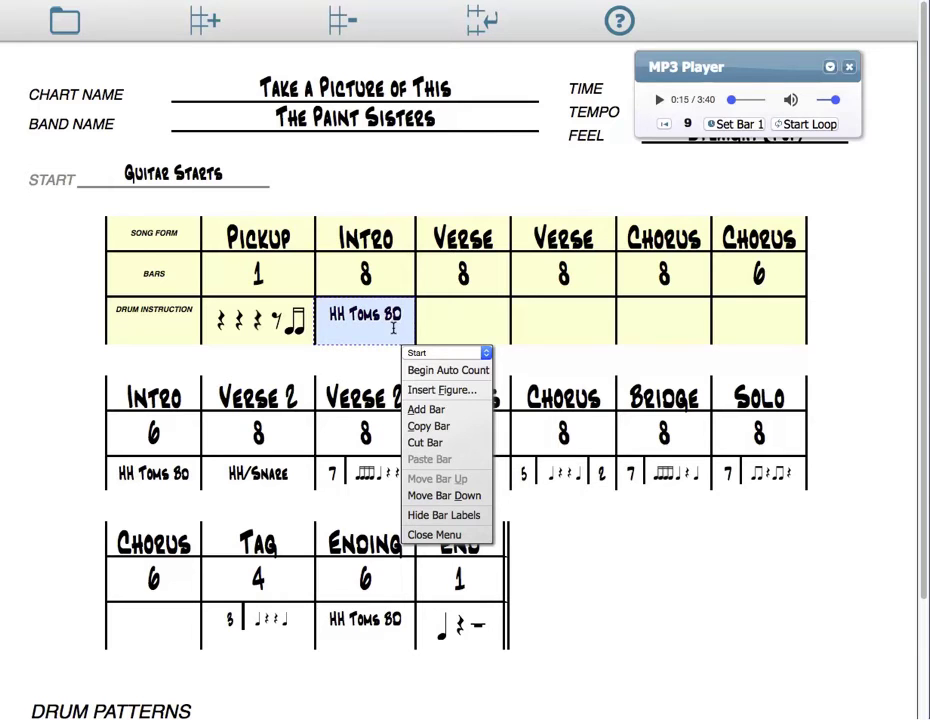
left_click(474, 316)
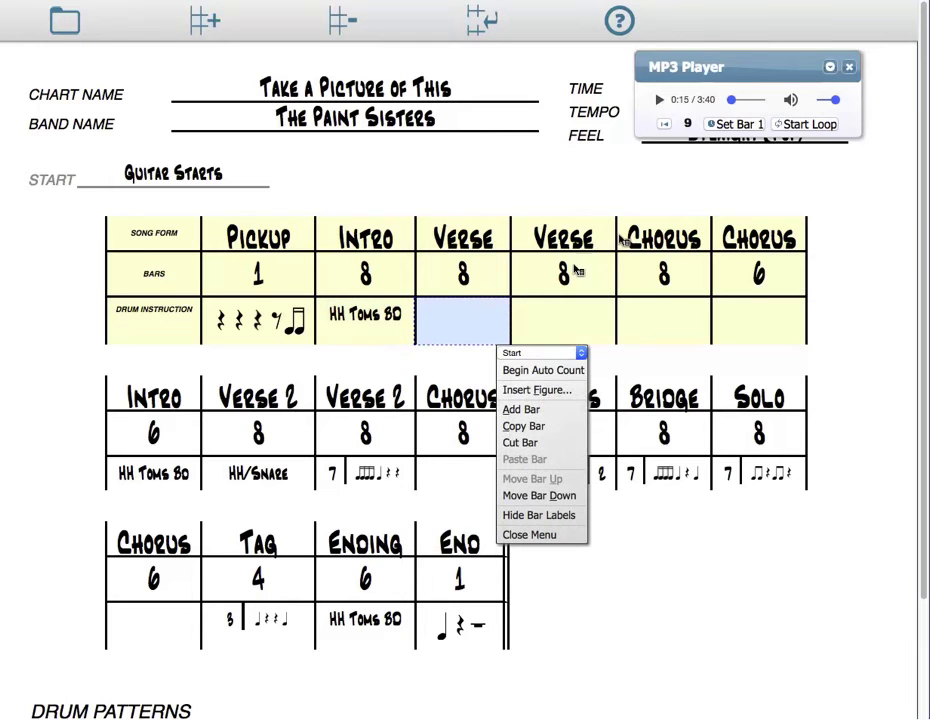
left_click(659, 101)
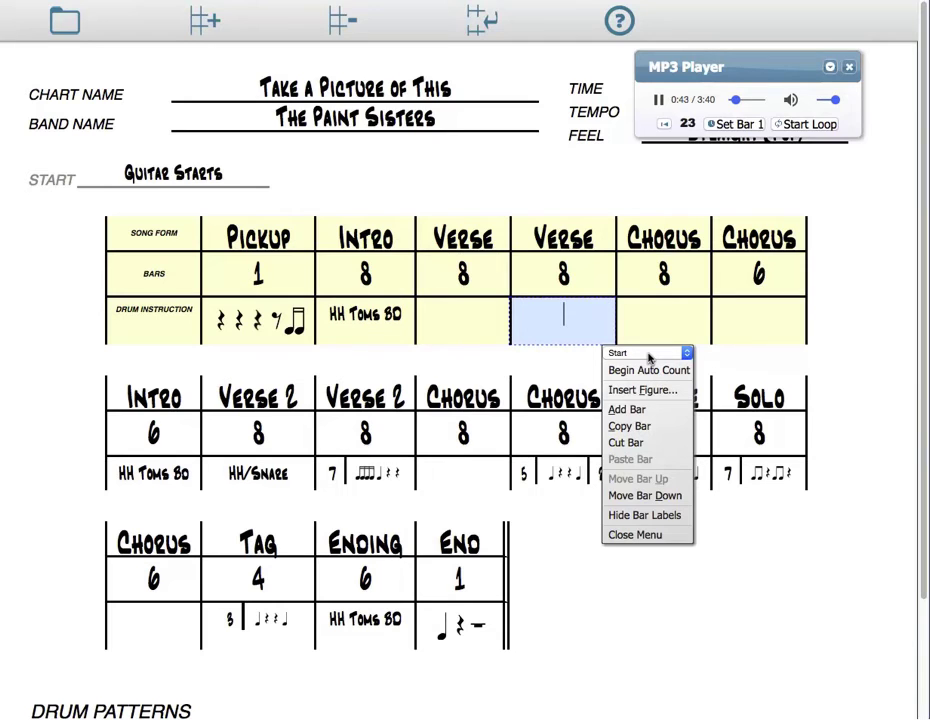
- Set the second Verse instruction to 7 | 1, then add sixteenths, a quarter note and two quarter rests
left_click(659, 101)
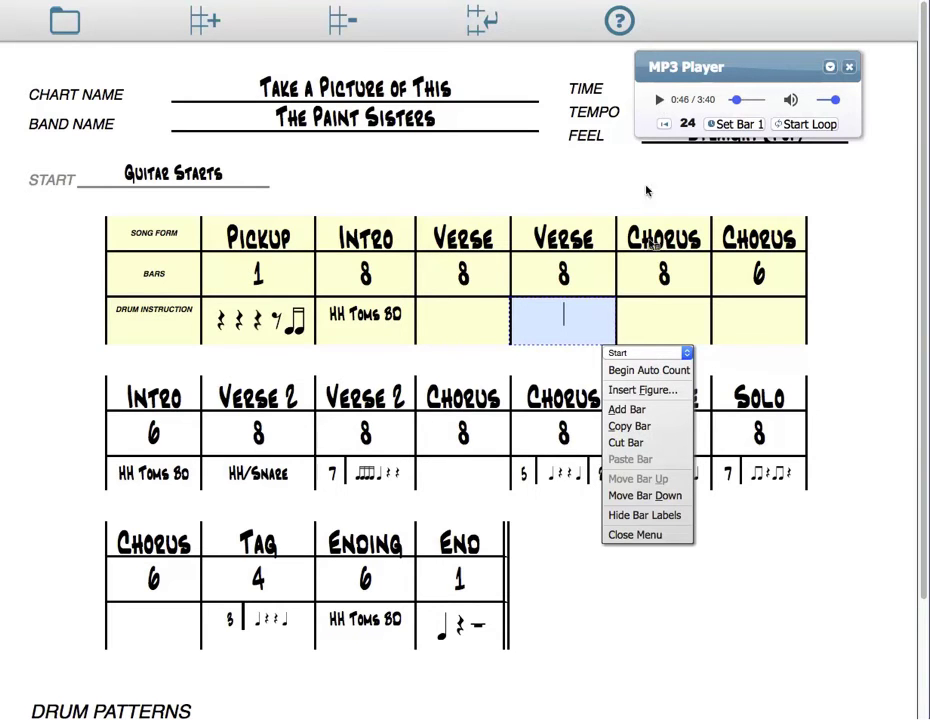
left_click(641, 353)
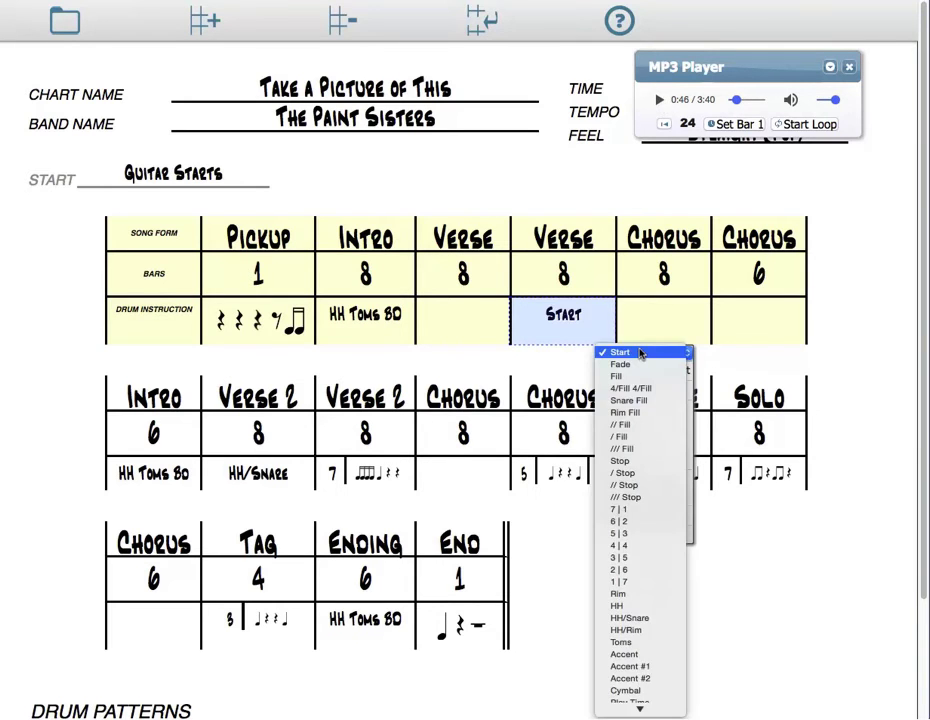
left_click(631, 511)
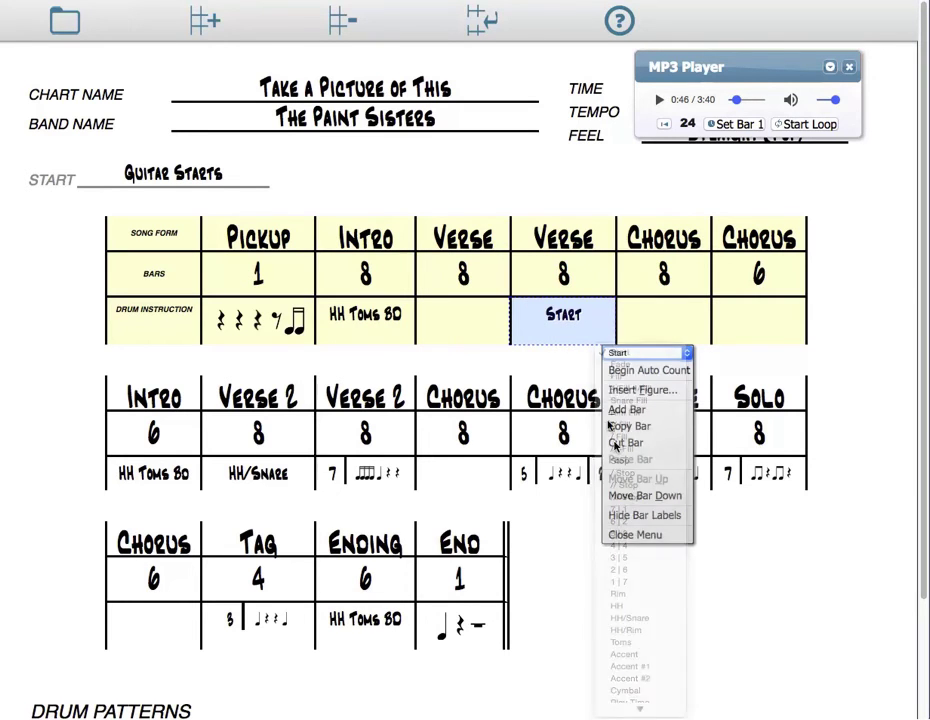
left_click(575, 314)
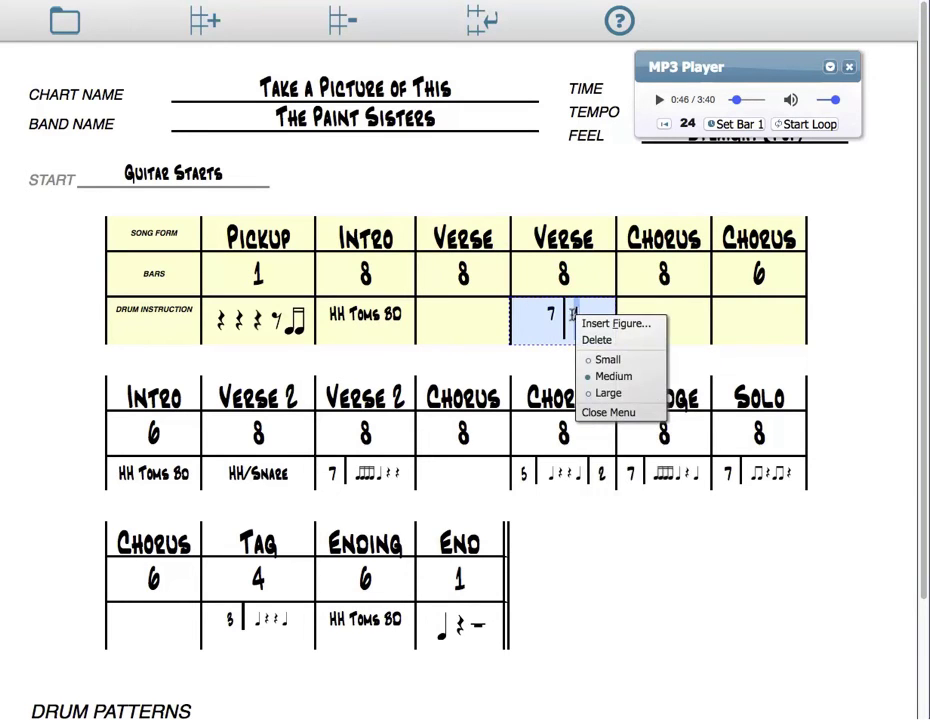
left_click(622, 324)
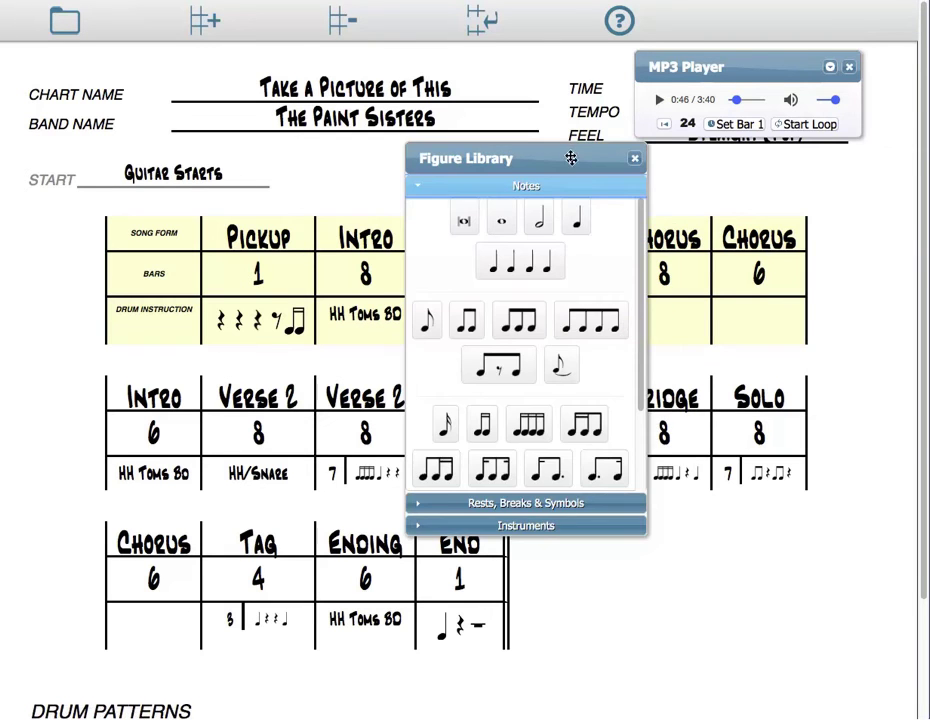
left_click_drag(590, 165, 860, 144)
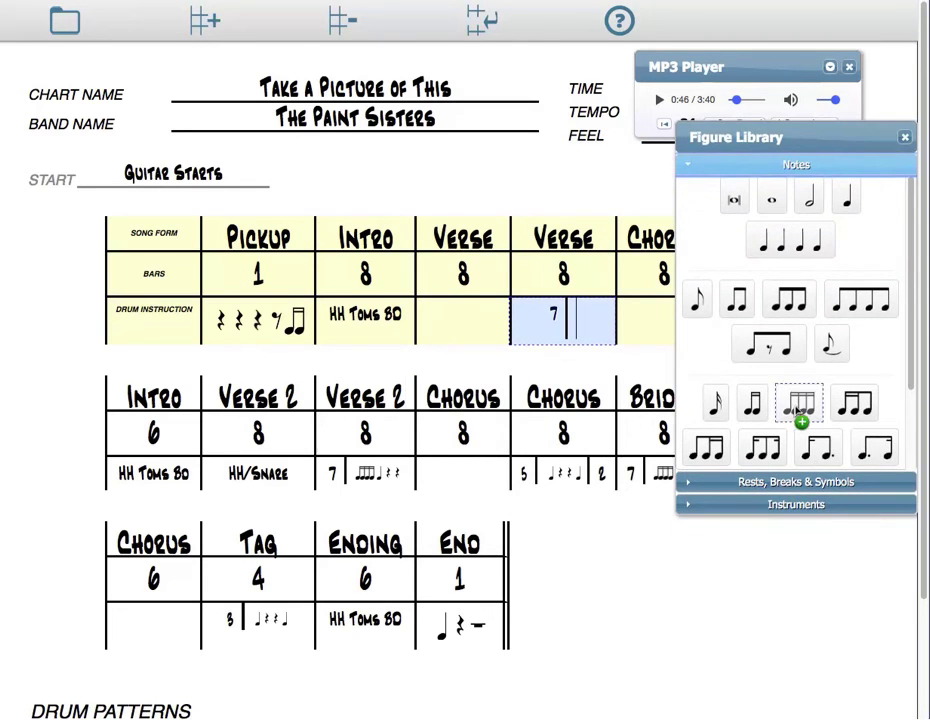
left_click(847, 200)
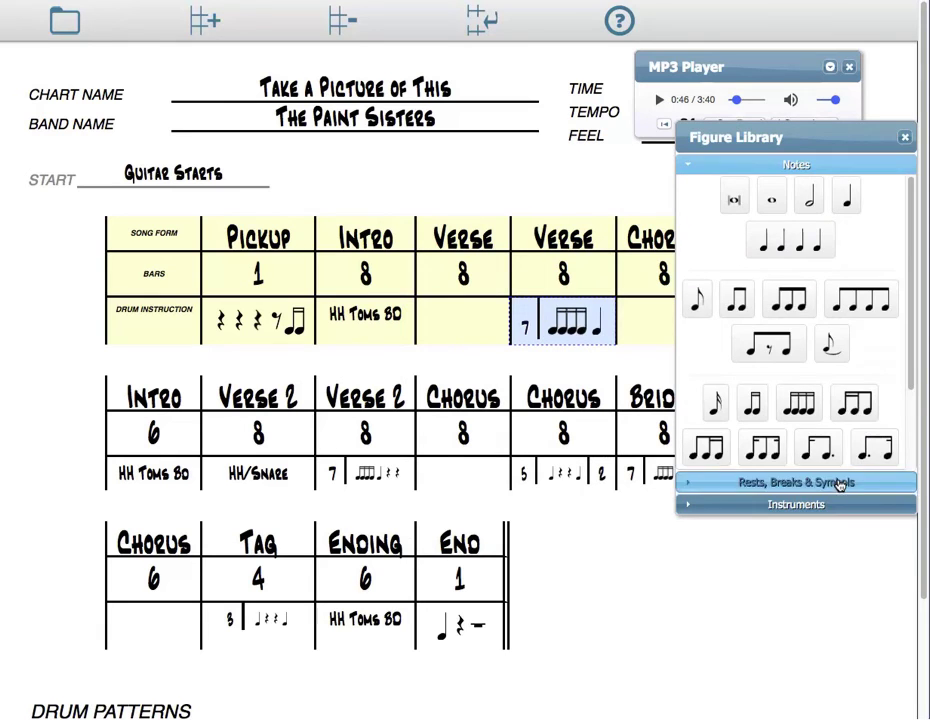
left_click(839, 483)
left_click(805, 218)
left_click(805, 218)
left_click(904, 137)
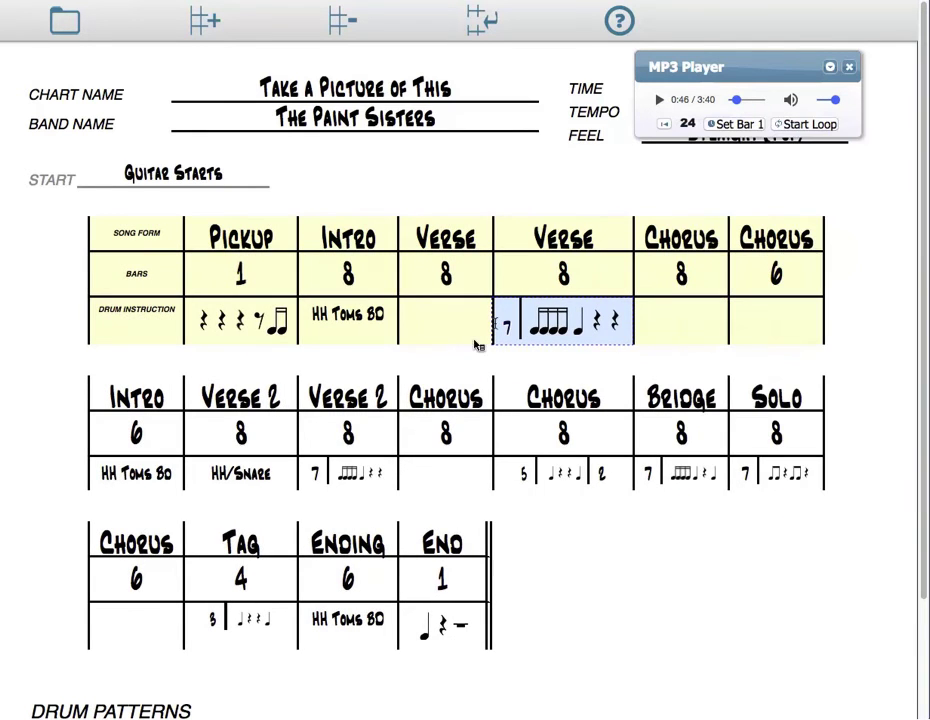
- Make the sixteenth group, the quarter note and both quarter rests Small
left_click(556, 330)
left_click(542, 386)
left_click(587, 321)
left_click(550, 384)
left_click(582, 330)
left_click(571, 380)
left_click(596, 325)
left_click(589, 381)
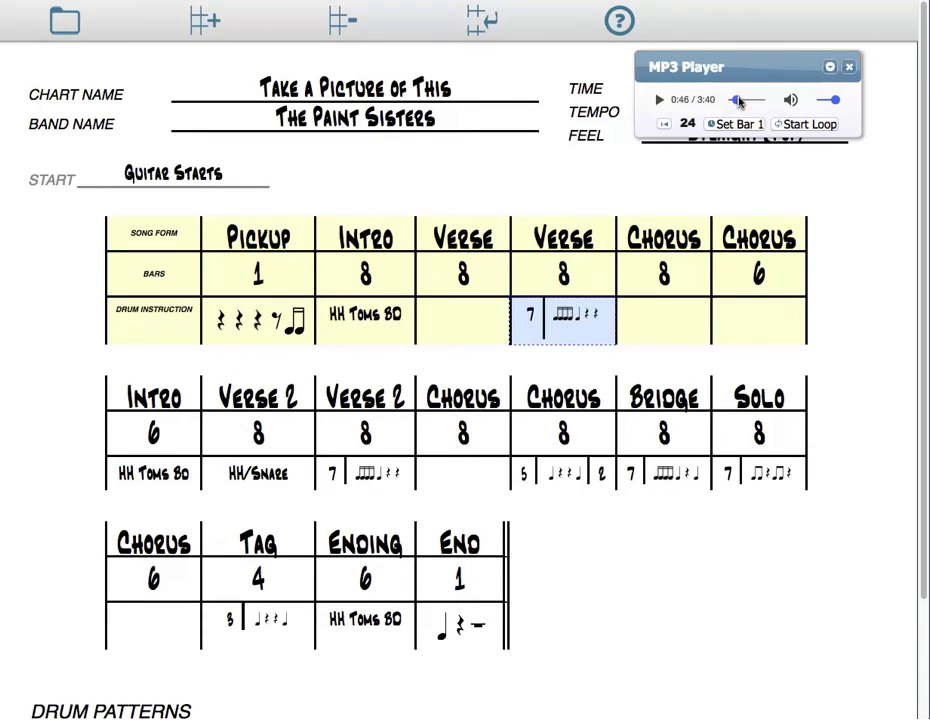
- Rewind the song to about 0:44, resume playback, and open the last Chorus drum instruction cell
left_click_drag(739, 103, 735, 103)
left_click(659, 101)
left_click(667, 314)
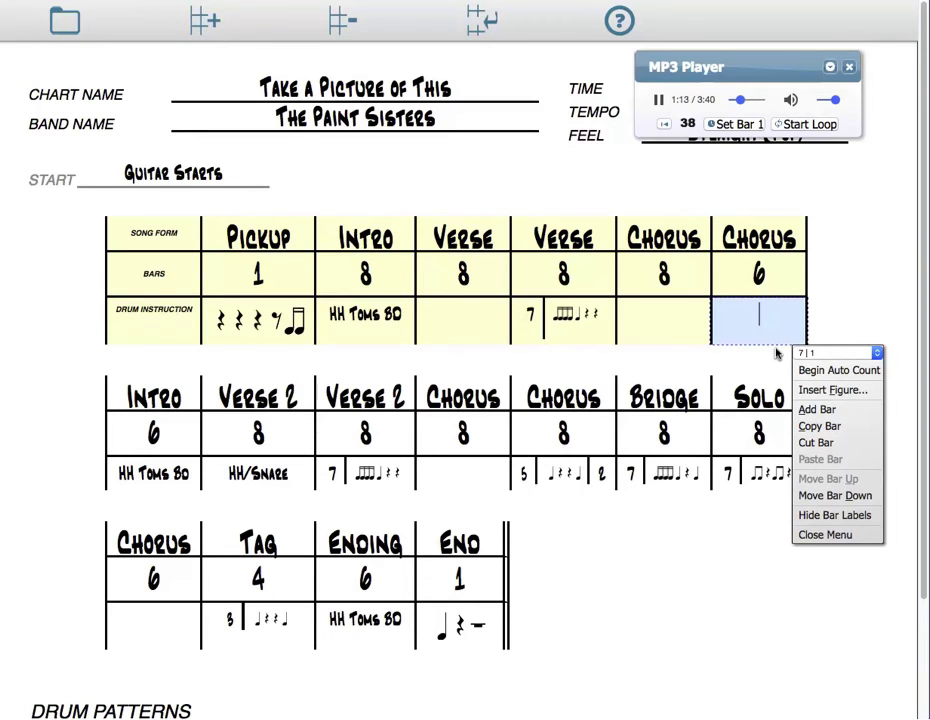
- Set the last Chorus drum instruction to the 5 | 3 preset and open the figure library
left_click(659, 100)
left_click(836, 355)
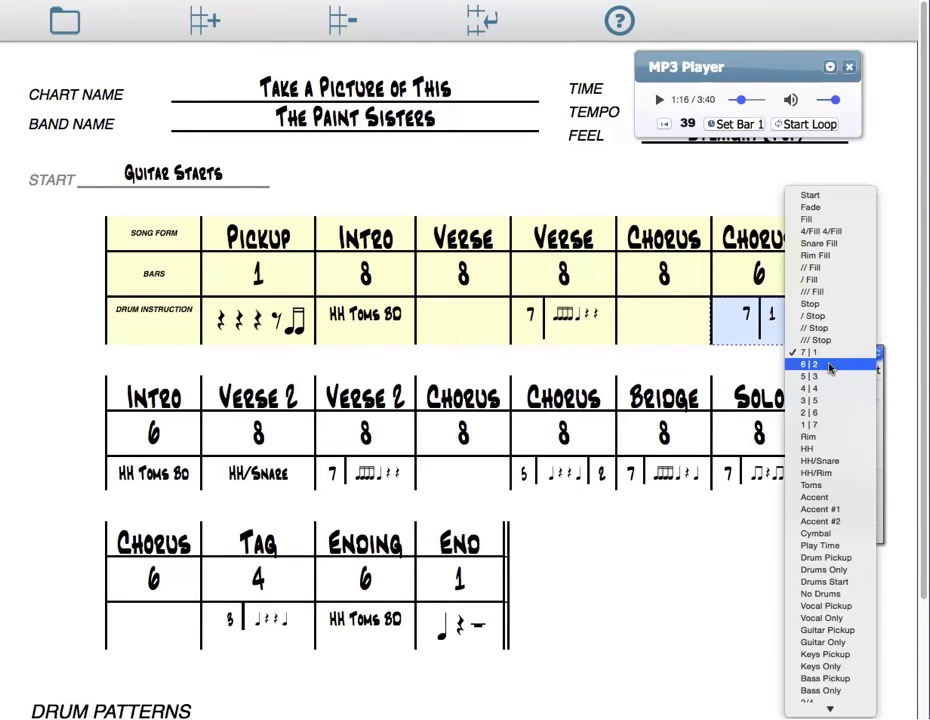
left_click(813, 365)
left_click(814, 352)
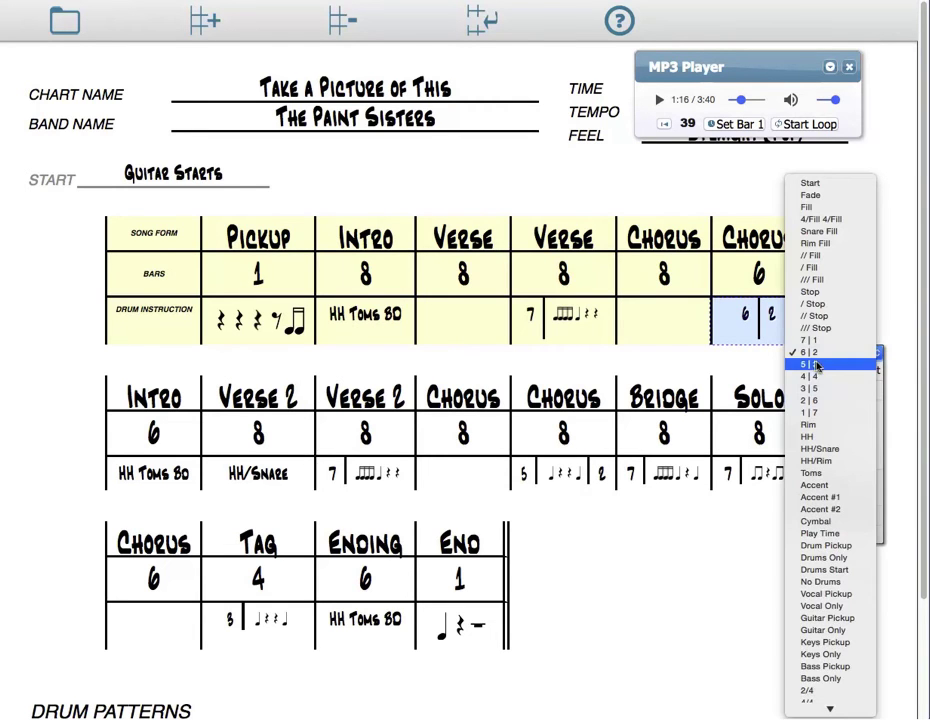
left_click(815, 363)
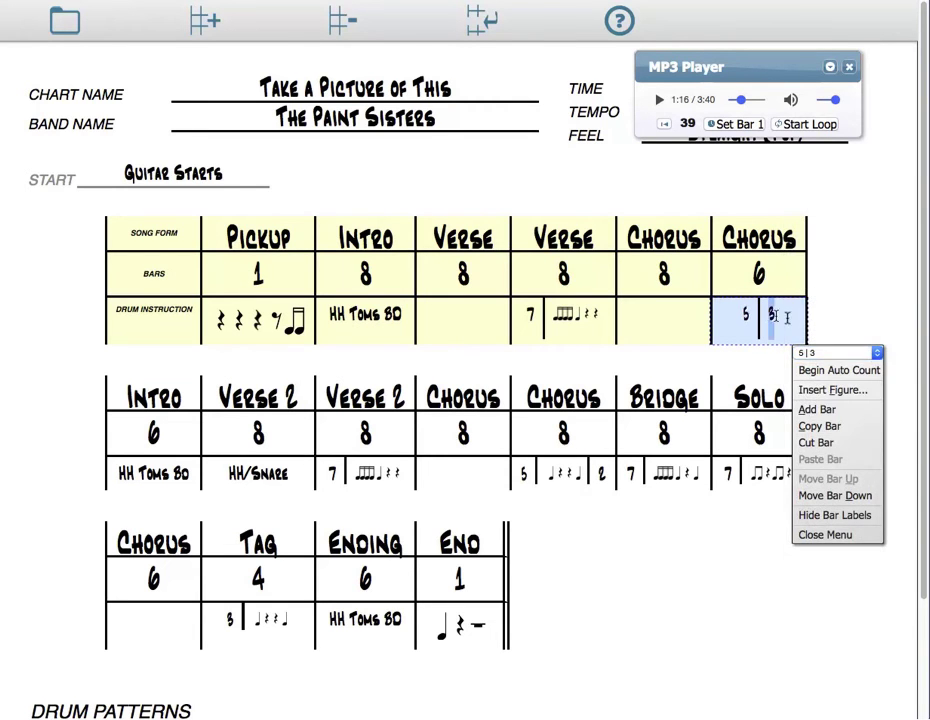
left_click(790, 319)
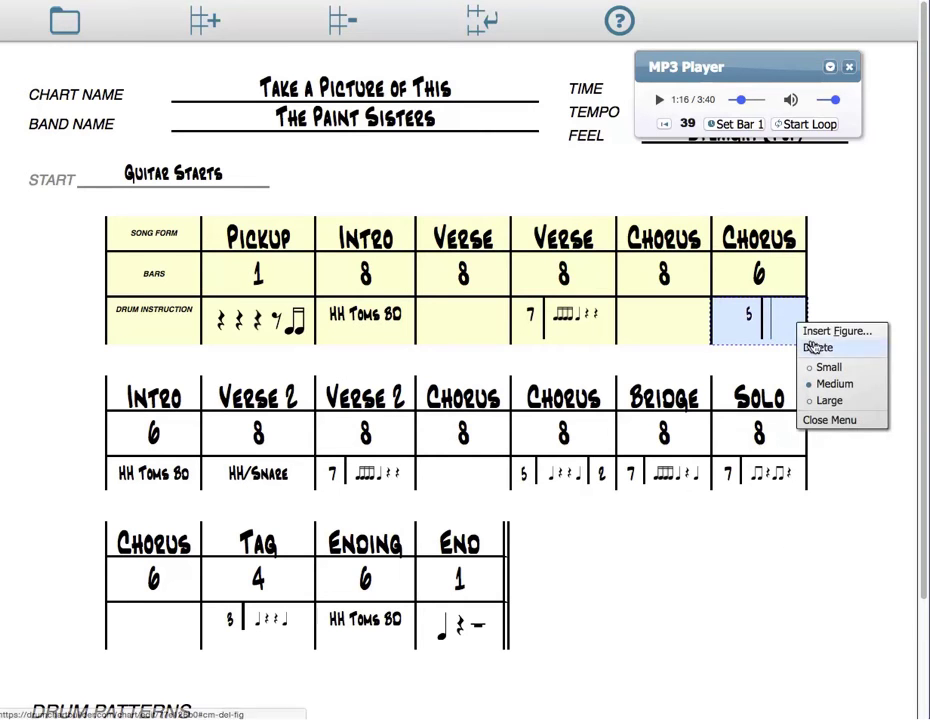
left_click(828, 331)
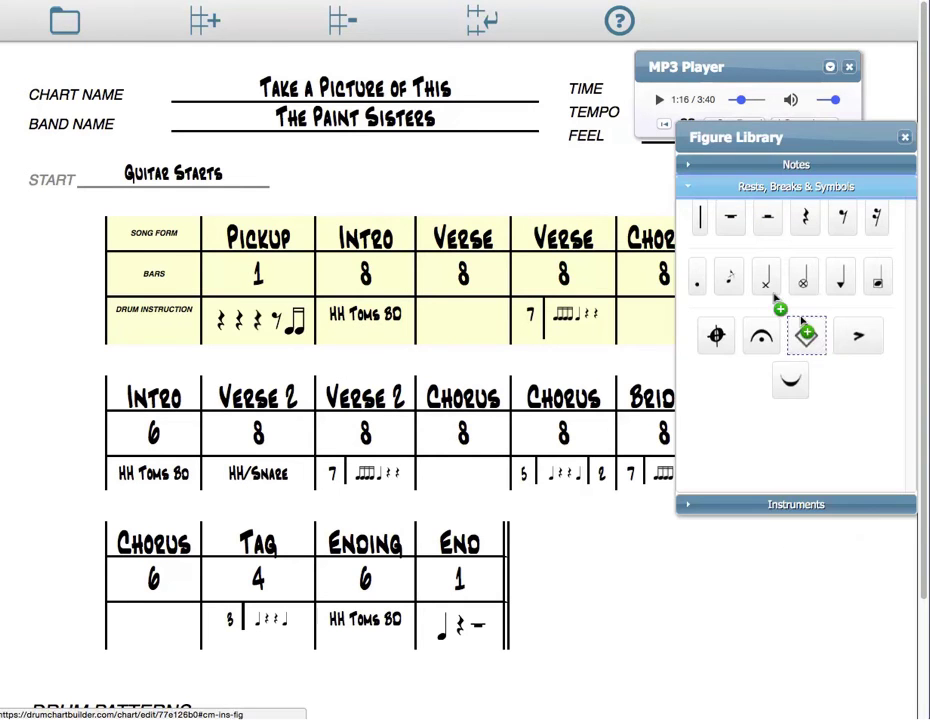
left_click(803, 167)
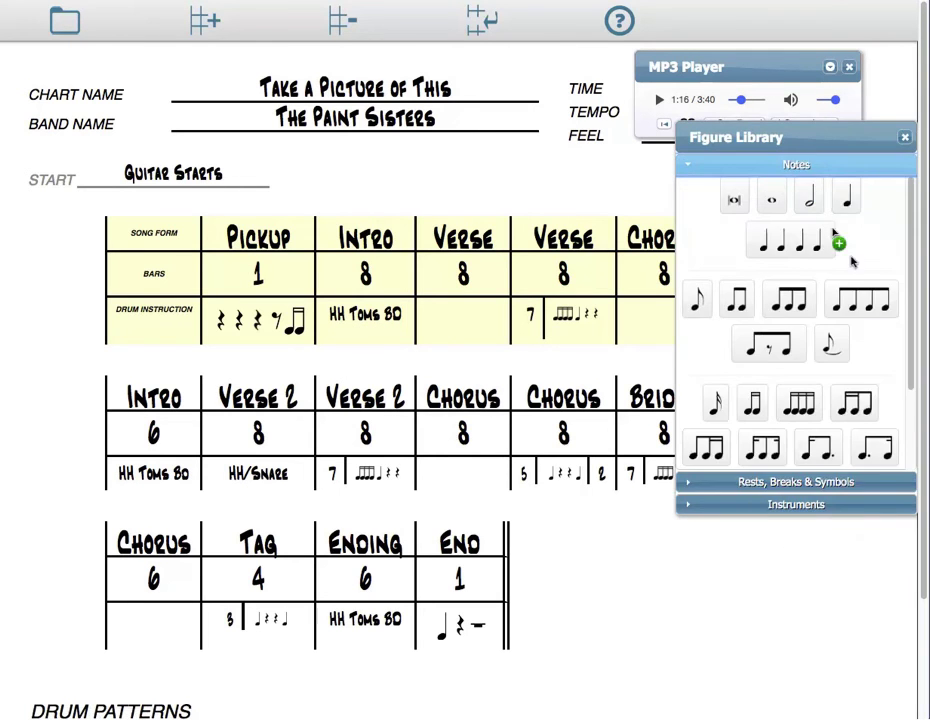
left_click(816, 482)
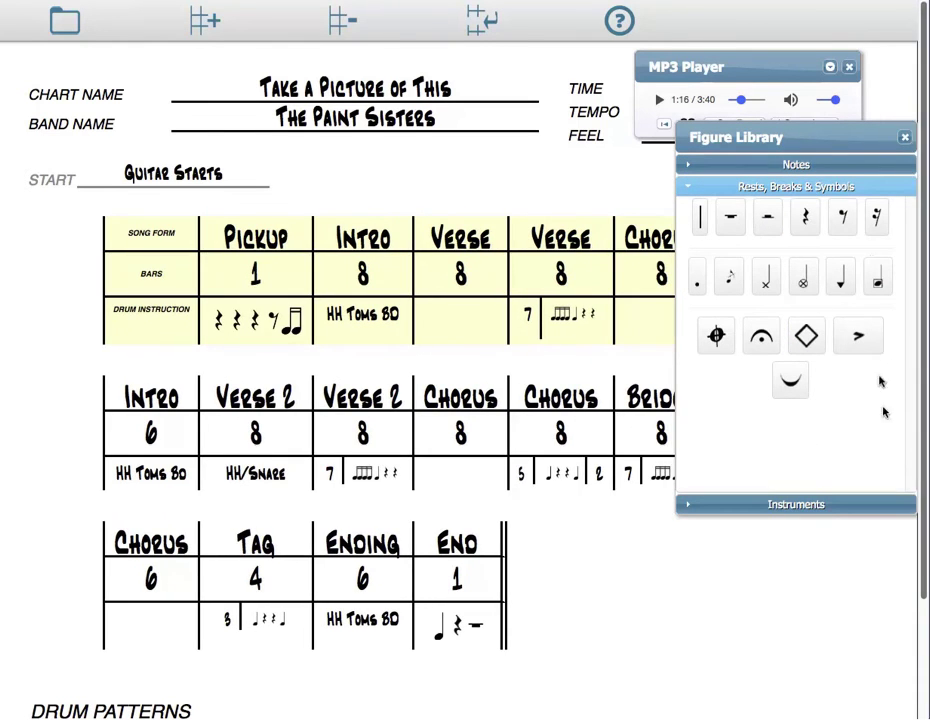
left_click(837, 167)
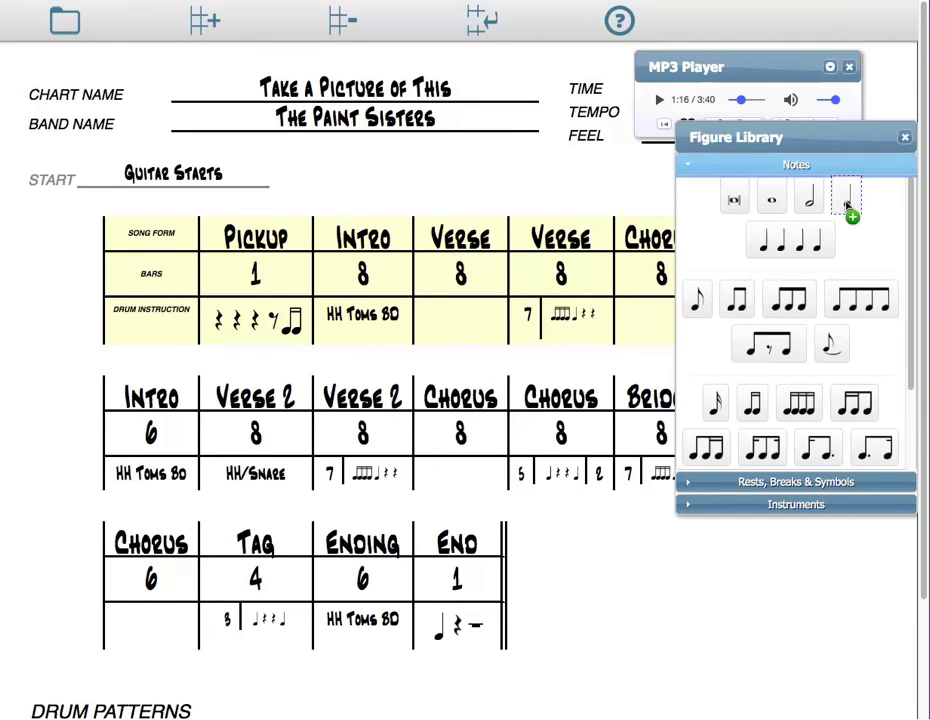
left_click_drag(857, 142, 178, 262)
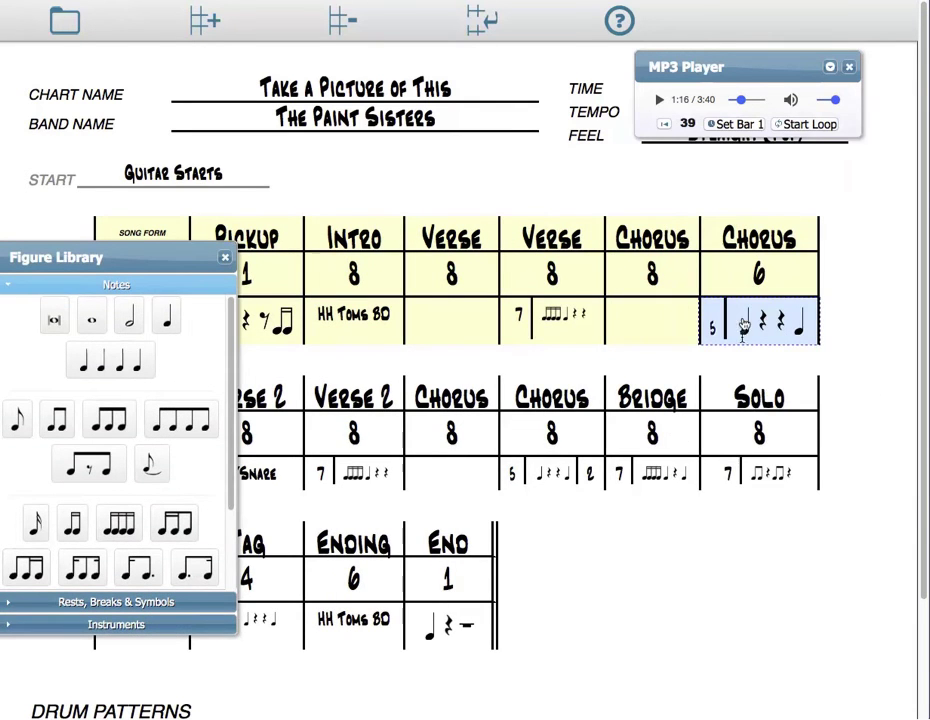
- Make the last Chorus figures Small, remove the stray figure, and skip the song to about 1:07
right_click(705, 337)
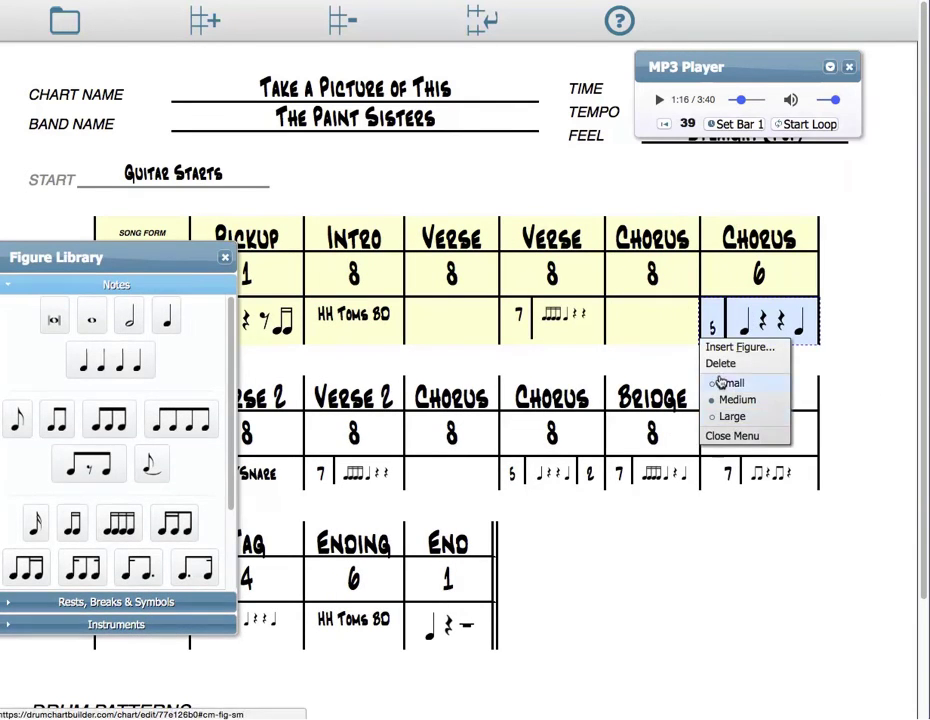
left_click(724, 386)
right_click(716, 338)
left_click(746, 383)
right_click(776, 322)
left_click(750, 385)
right_click(790, 325)
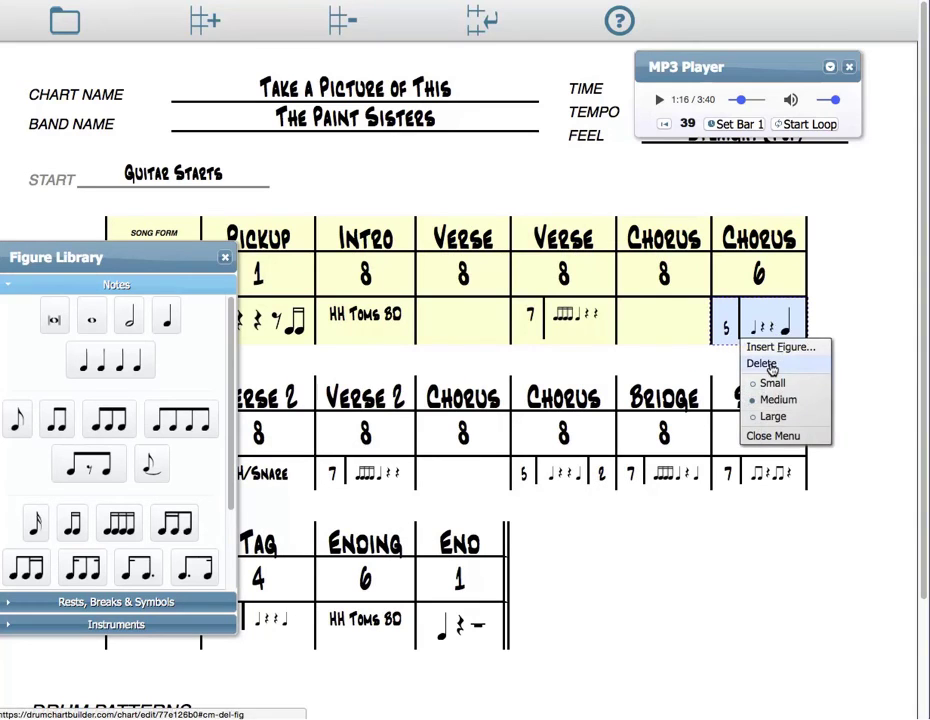
left_click(773, 364)
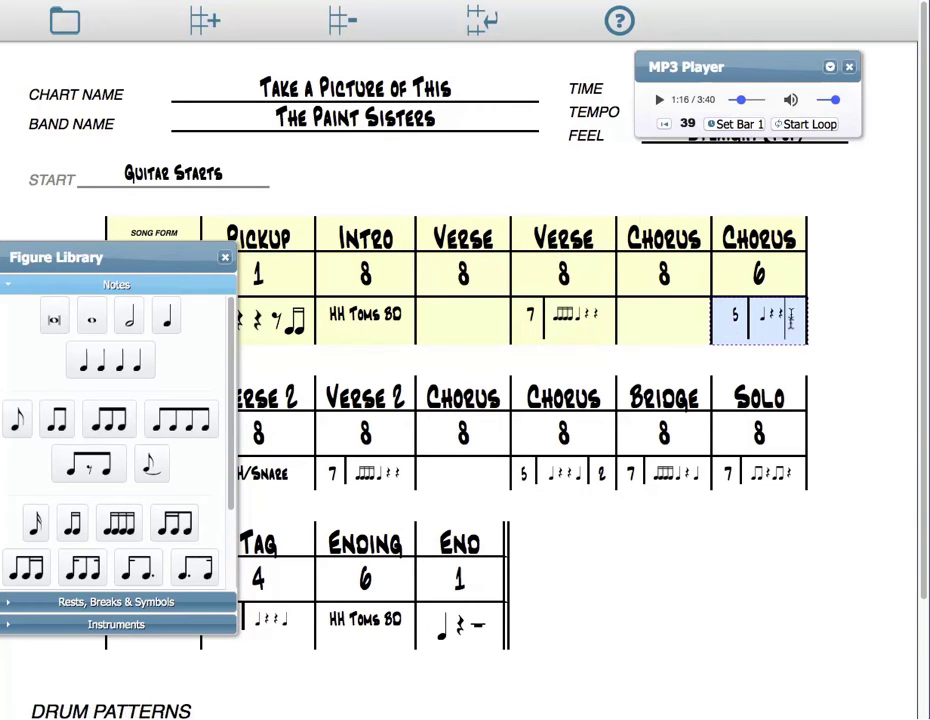
right_click(790, 320)
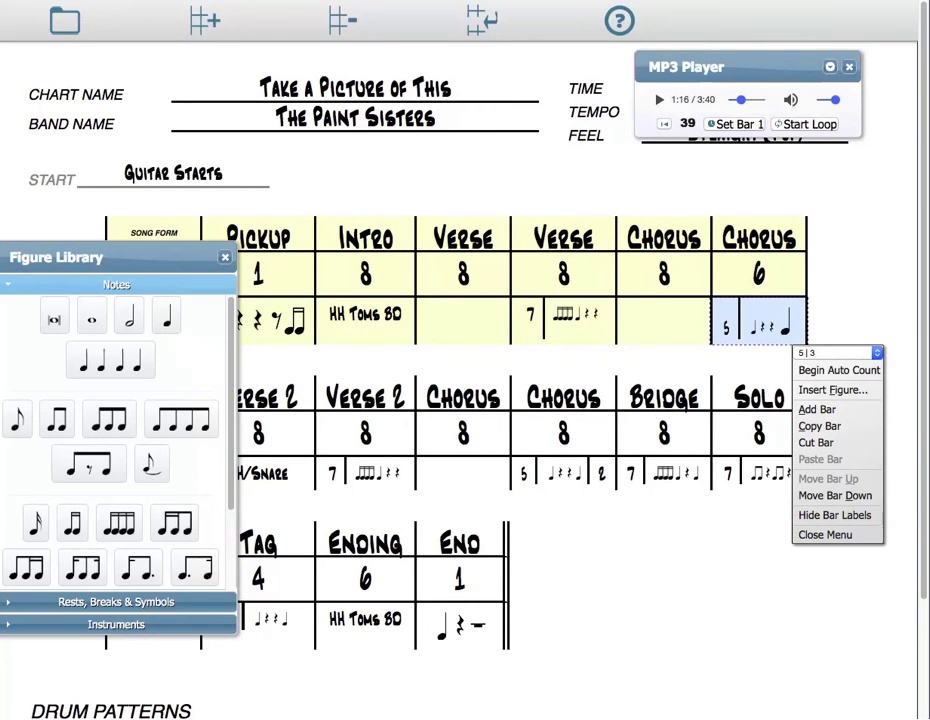
right_click(792, 358)
left_click(777, 384)
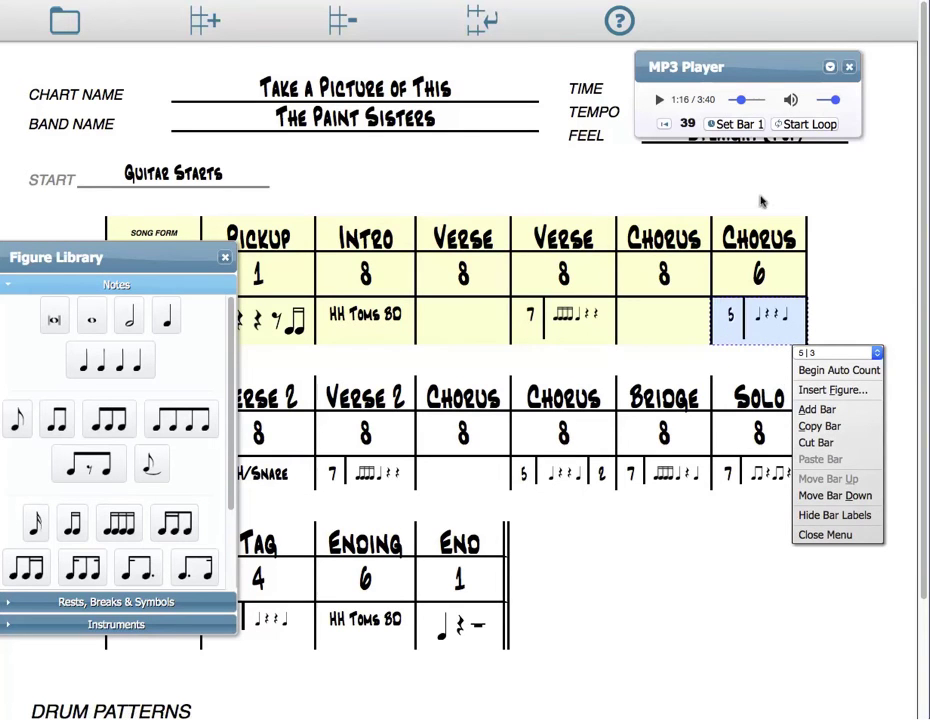
left_click_drag(741, 101, 736, 100)
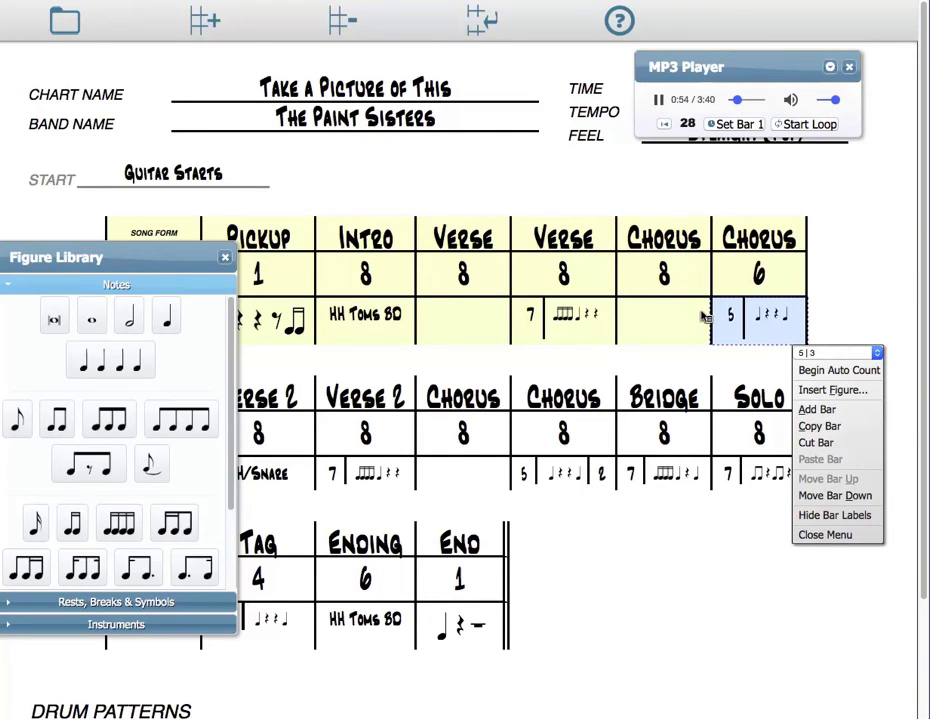
- Close the Figure Library and the bar menu, and rewind the song to 0:00
left_click(226, 260)
left_click(818, 536)
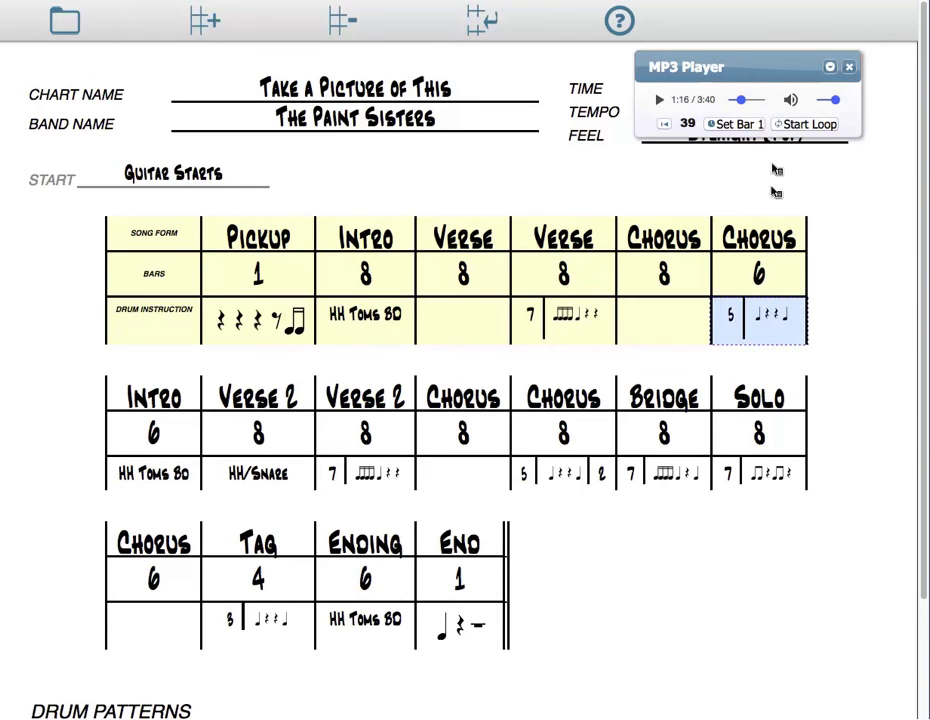
left_click_drag(745, 99, 727, 99)
- Add a new empty drum pattern under the Drum Patterns section
scroll(243, 702, "down", 3)
left_click(177, 568)
left_click(400, 567)
left_click(424, 549)
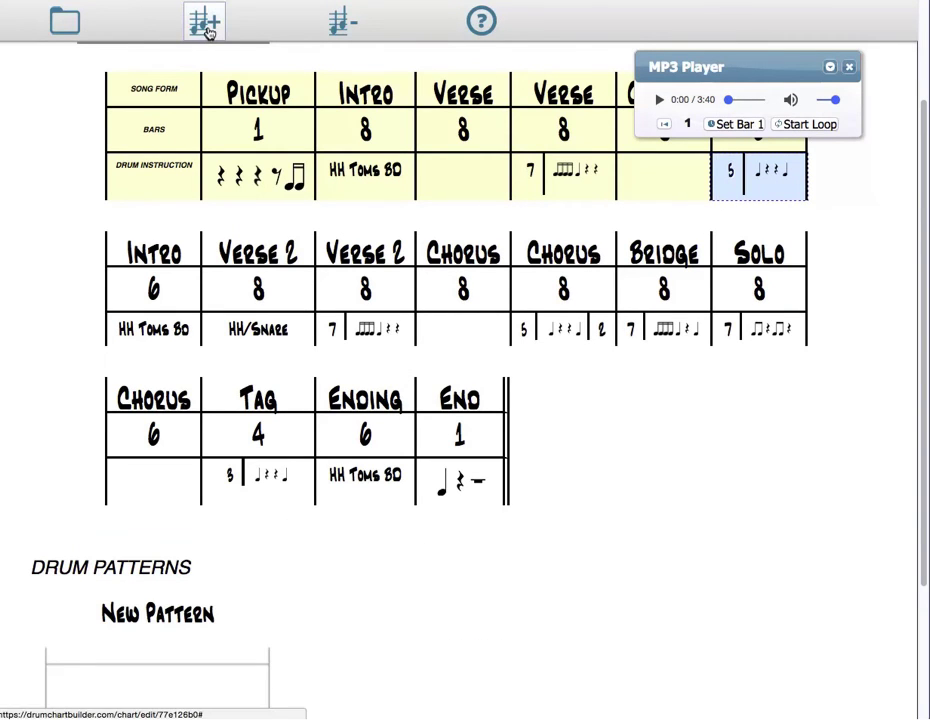
- Browse the Pattern Library sections without choosing one, close it, and start the song playing
scroll(205, 475, "down", 3)
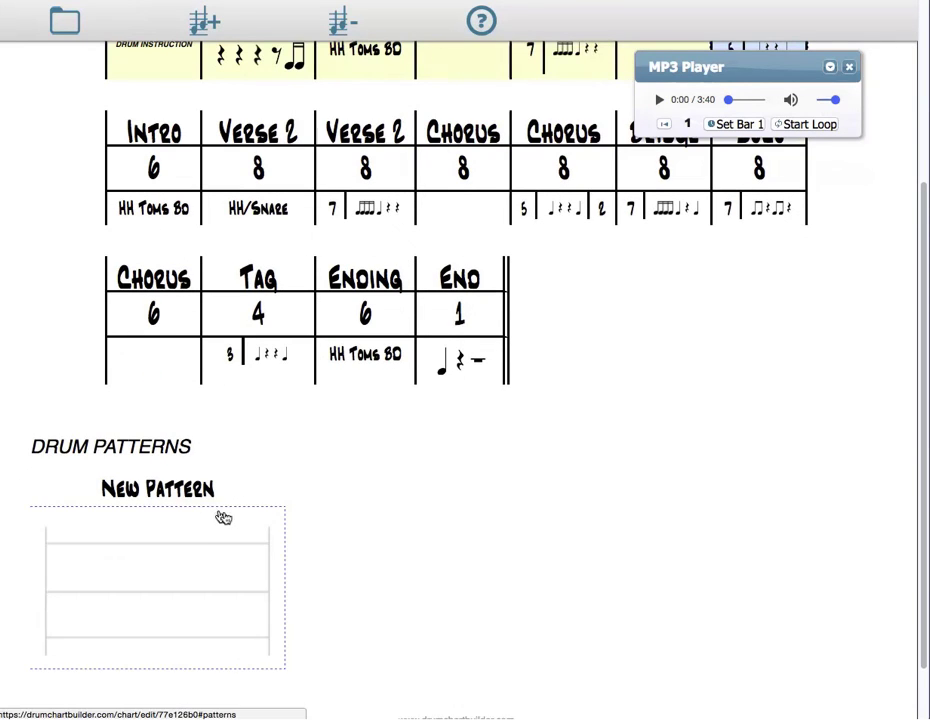
left_click(240, 490)
right_click(244, 488)
left_click(272, 390)
left_click(430, 376)
left_click(440, 408)
left_click(442, 442)
left_click(450, 473)
left_click(449, 495)
left_click(442, 538)
left_click(493, 50)
left_click(870, 14)
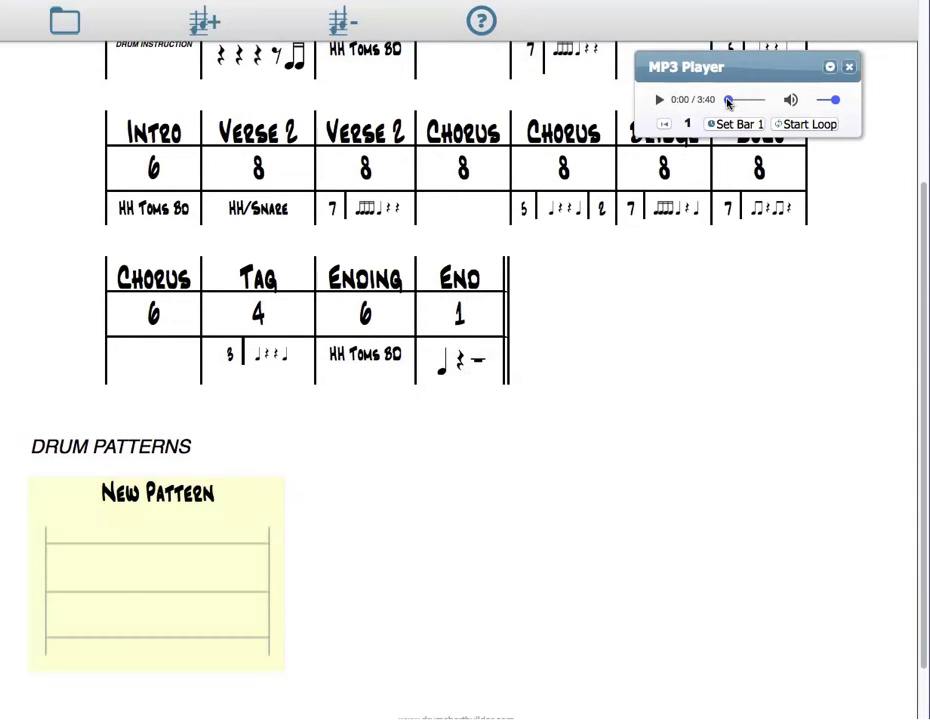
left_click(660, 102)
- Insert the first Straight 16th groove from the Pattern Library into the New Pattern block
right_click(235, 498)
left_click(270, 396)
left_click(461, 370)
scroll(320, 272, "down", 2)
scroll(320, 272, "down", 3)
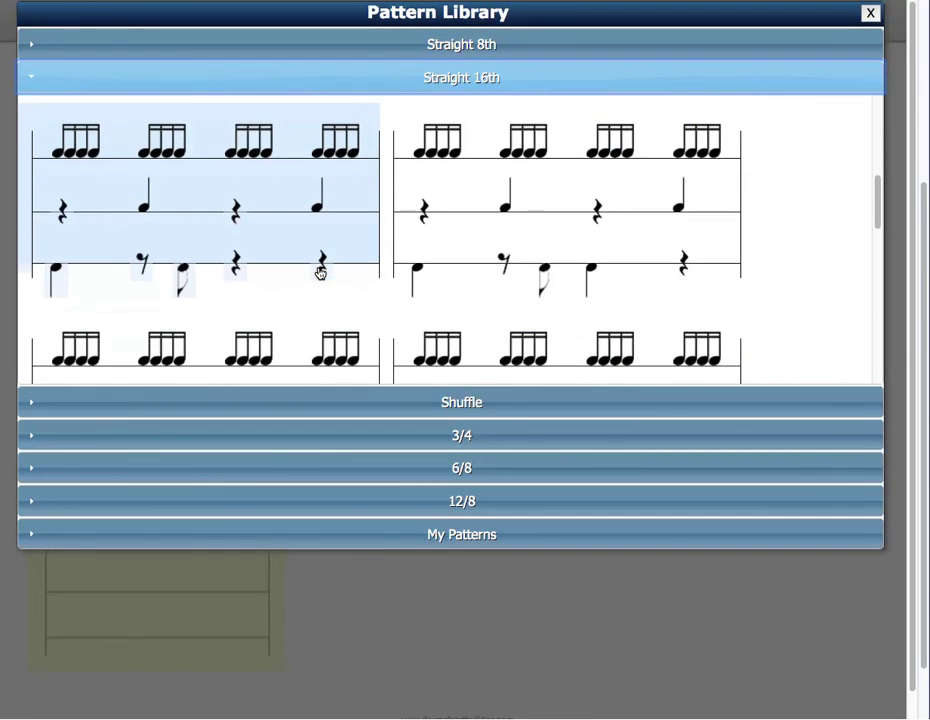
left_click(262, 190)
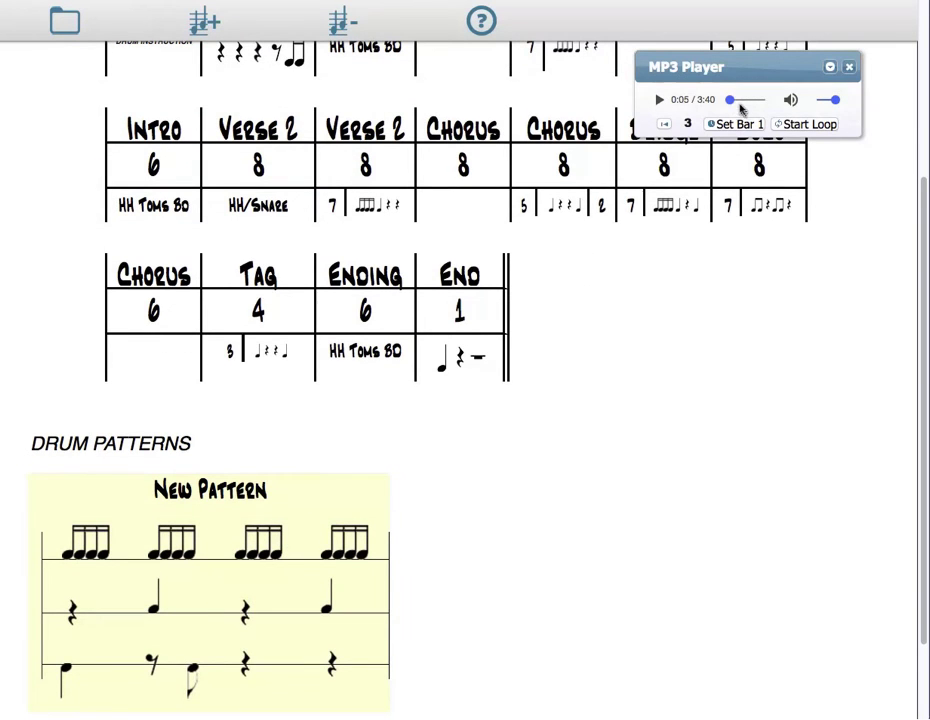
left_click_drag(729, 101, 679, 112)
- Open the New Pattern in the Notation Editor, reset it to 2 bars, and show HH/SD/BD line labels
left_click(659, 102)
left_click(300, 490)
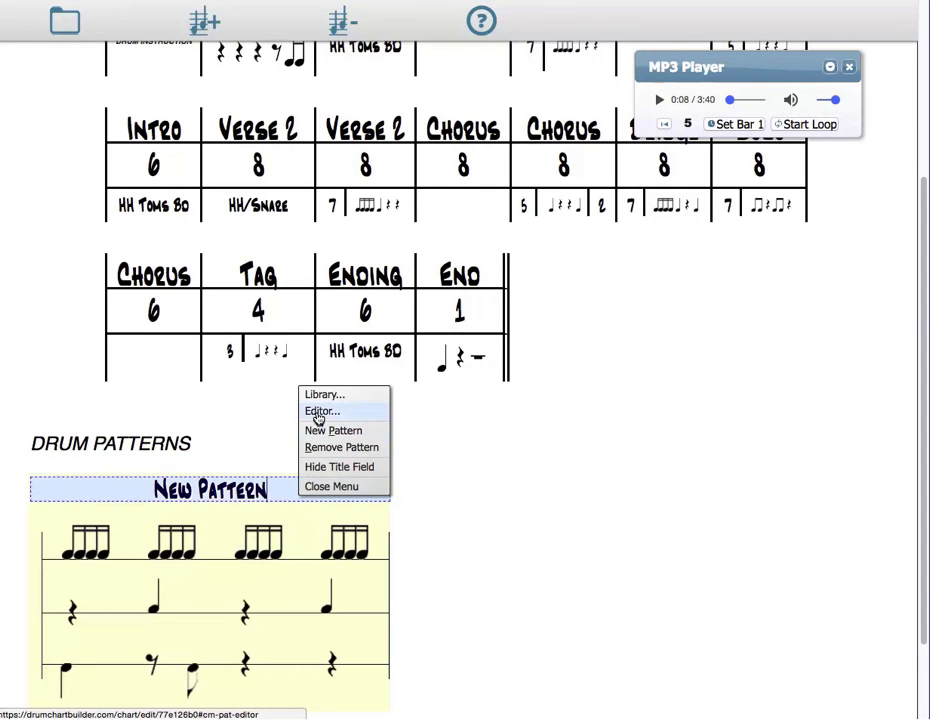
left_click(313, 412)
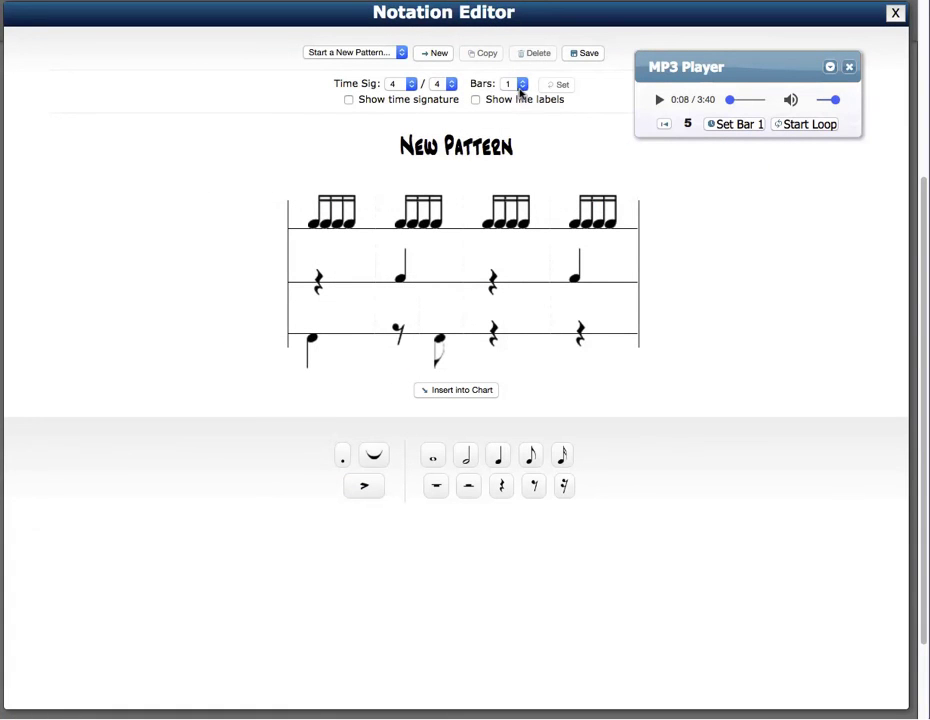
left_click(521, 84)
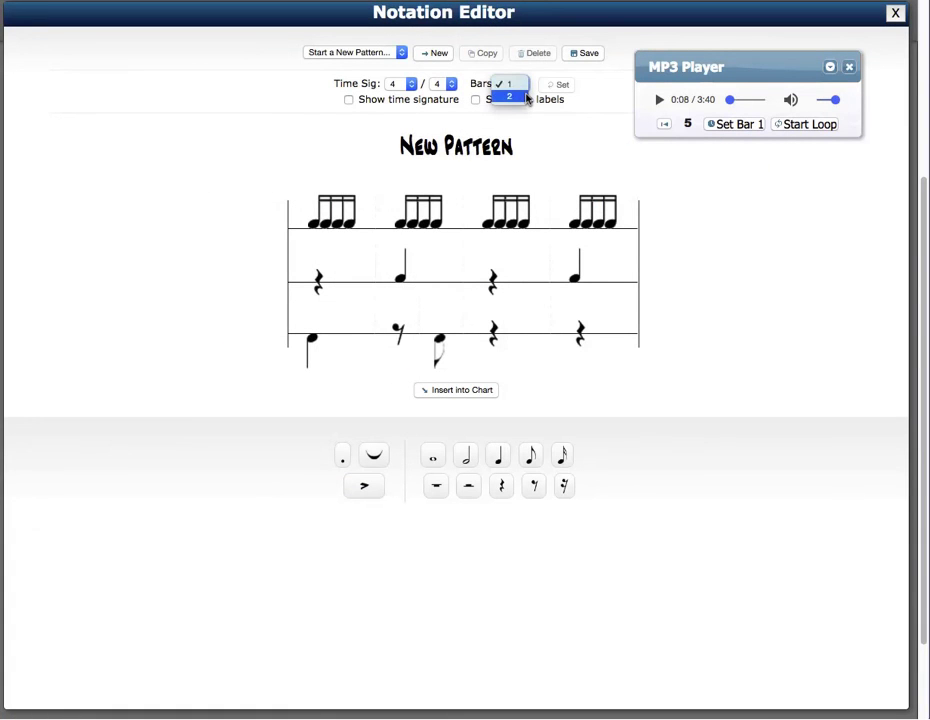
left_click(525, 96)
left_click(557, 85)
left_click(457, 406)
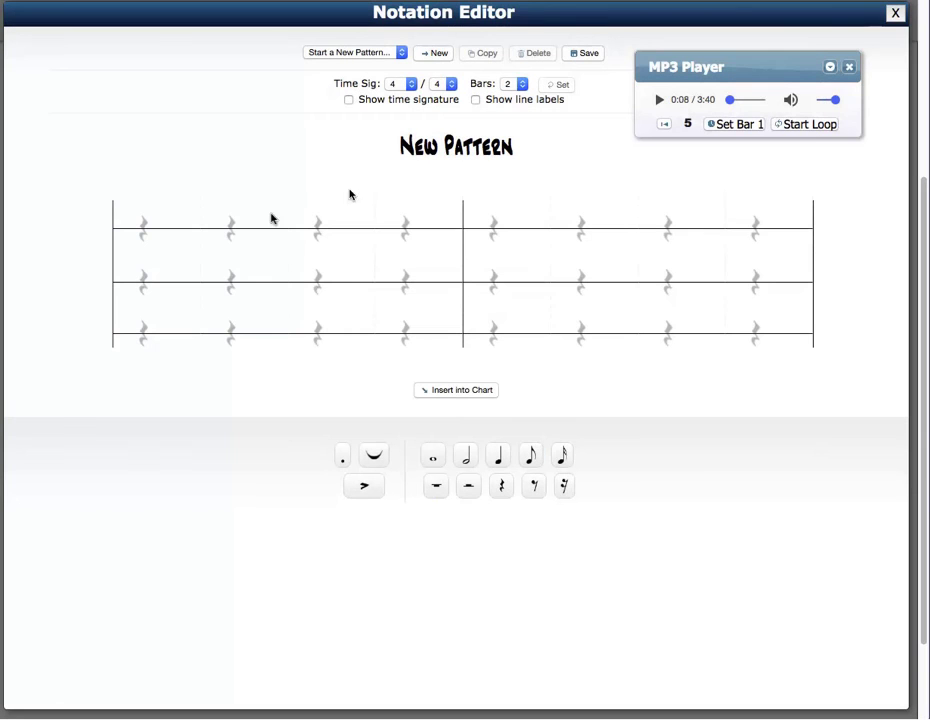
left_click(349, 100)
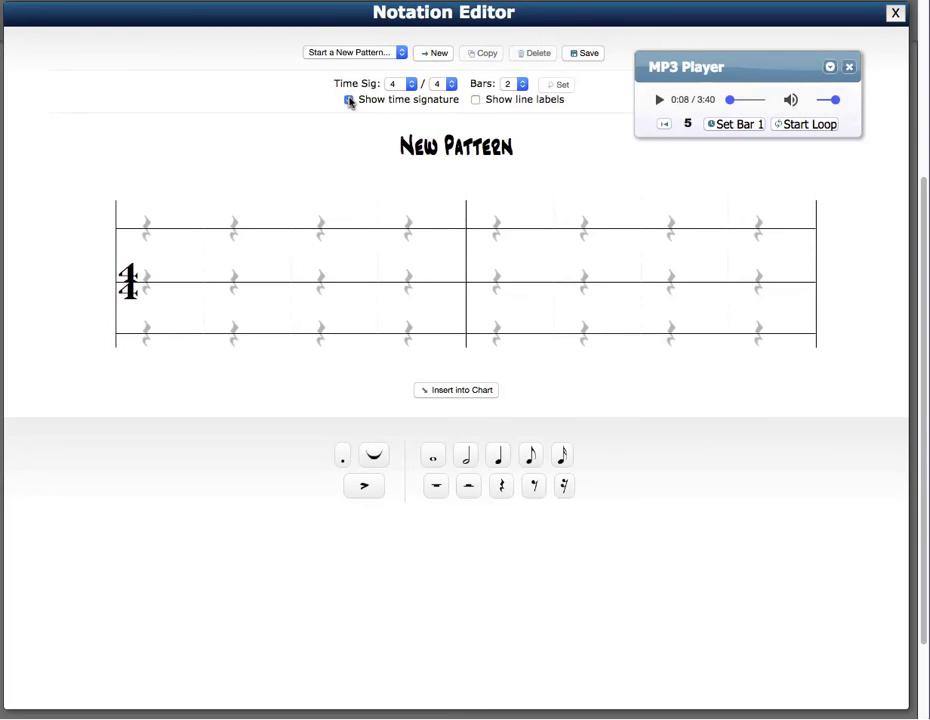
left_click(349, 100)
left_click(476, 100)
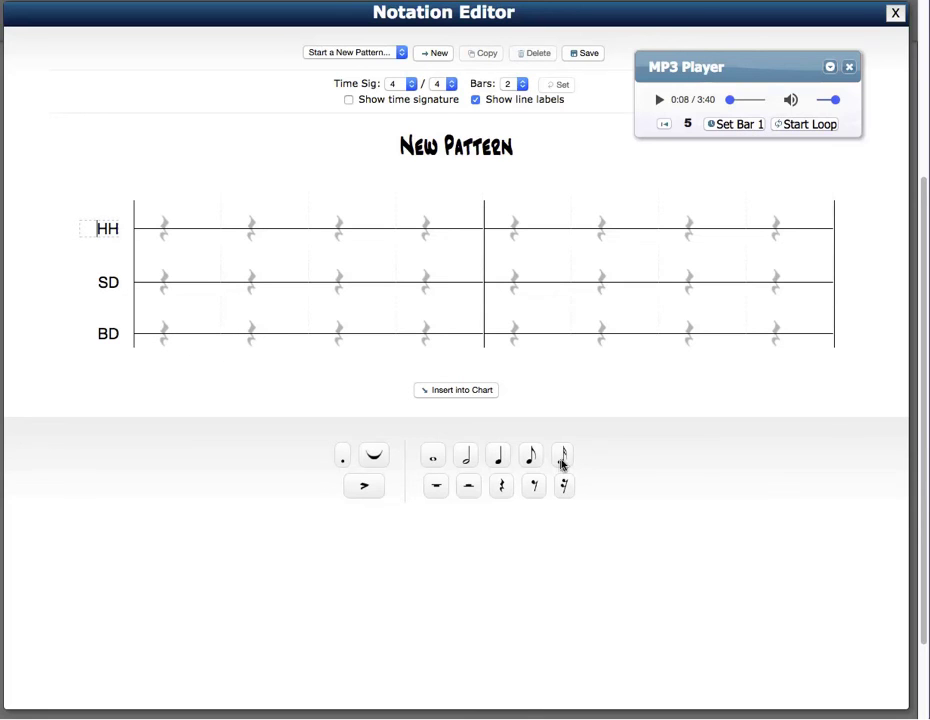
- Fill every hi-hat beat in both bars with groups of four sixteenths
left_click(563, 458)
left_click(552, 485)
left_click(168, 230)
left_click(282, 224)
left_click(363, 225)
left_click(427, 226)
left_click(514, 226)
left_click(600, 226)
left_click(689, 226)
left_click(772, 228)
- Add kicks on 1 and 2-and, a snare on bar 2 beat 4, and insert the pattern into the chart
left_click(499, 456)
left_click(160, 330)
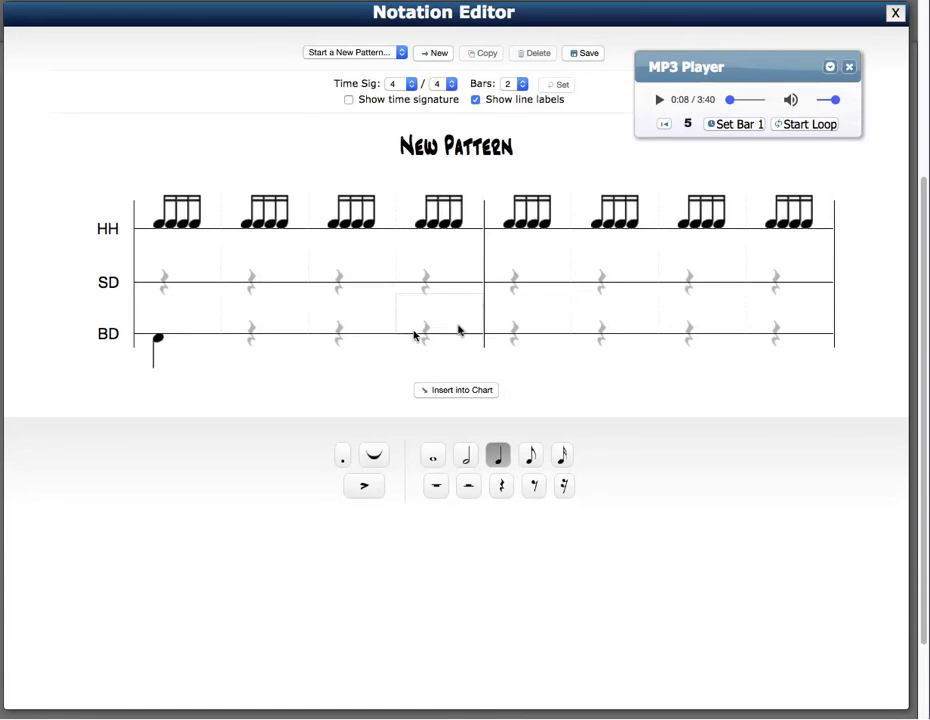
left_click(514, 333)
left_click(535, 485)
left_click(248, 332)
left_click(604, 334)
left_click(532, 455)
left_click(290, 338)
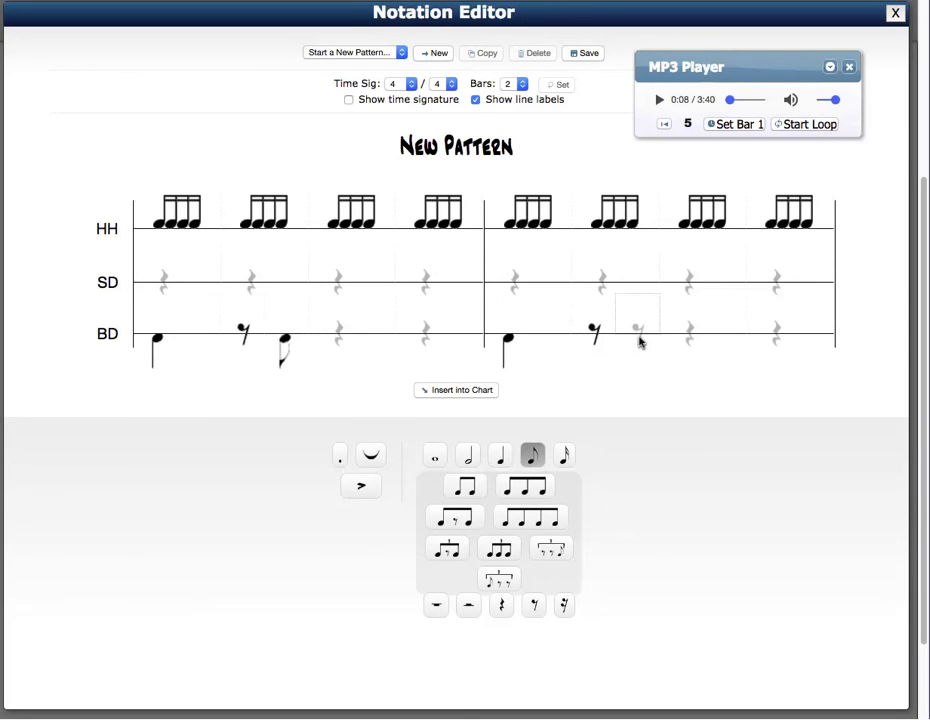
left_click(638, 336)
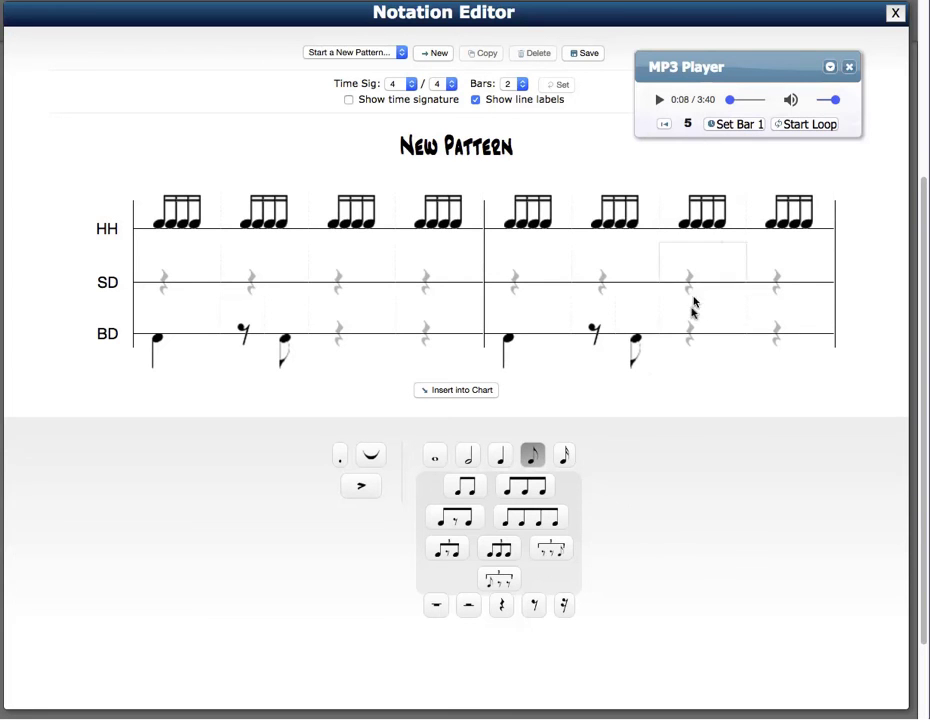
left_click(502, 459)
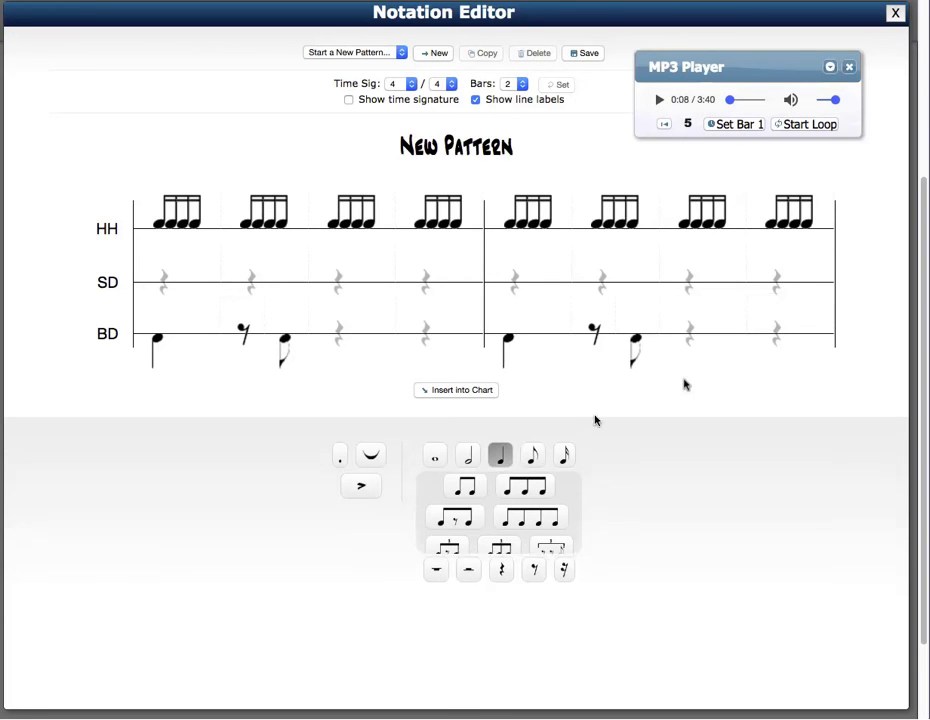
left_click(775, 279)
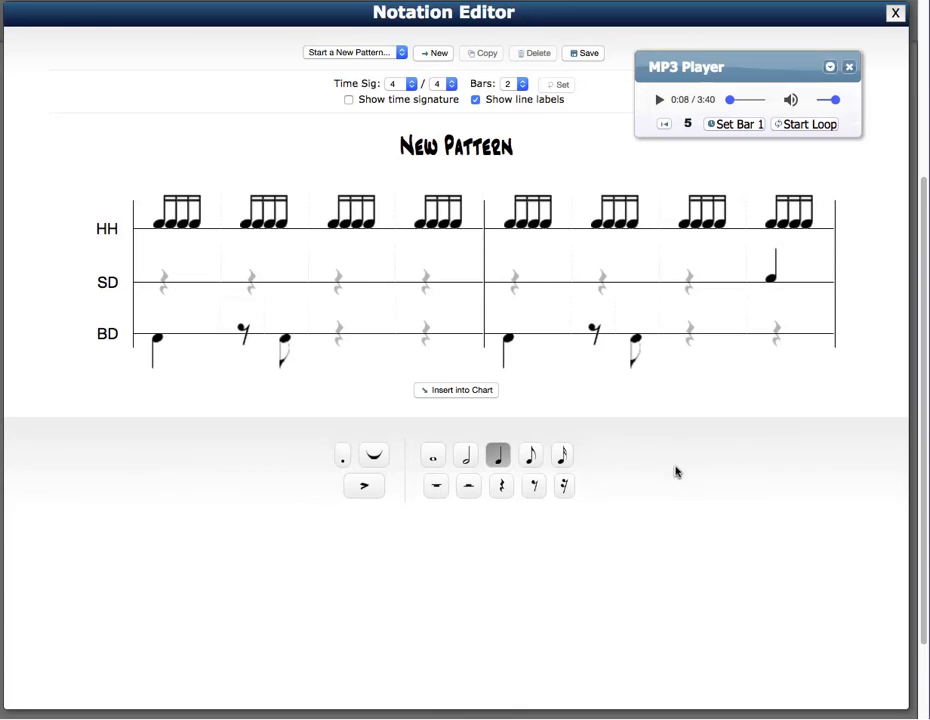
left_click(448, 394)
- Title the drum pattern 'Intro-Verse 1-Ending' and close its options menu
scroll(361, 546, "down", 2)
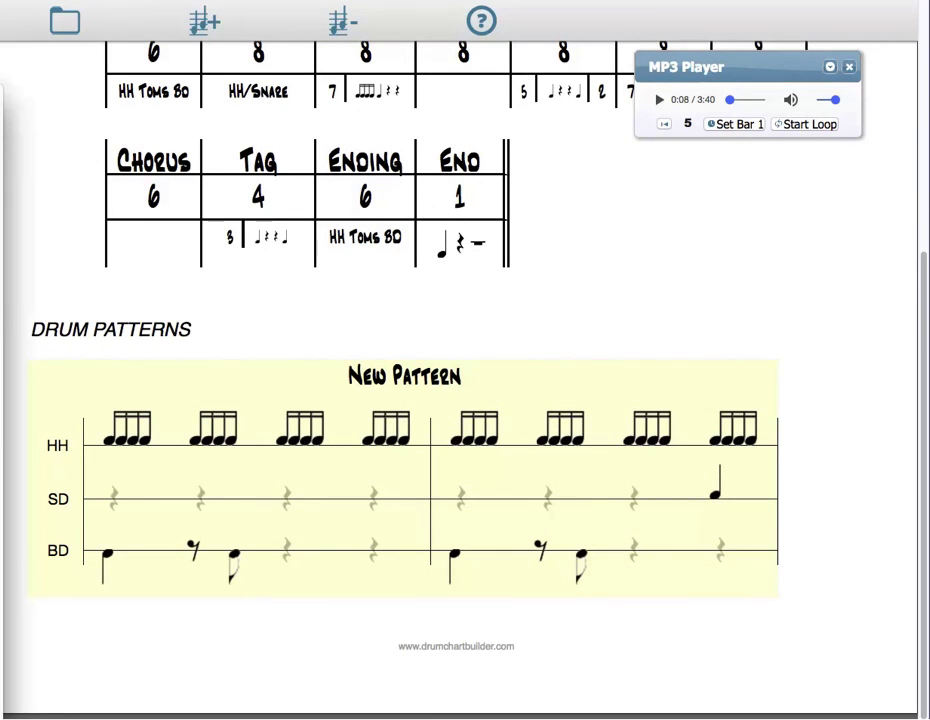
left_click(340, 376)
key("super+v")
left_click(508, 384)
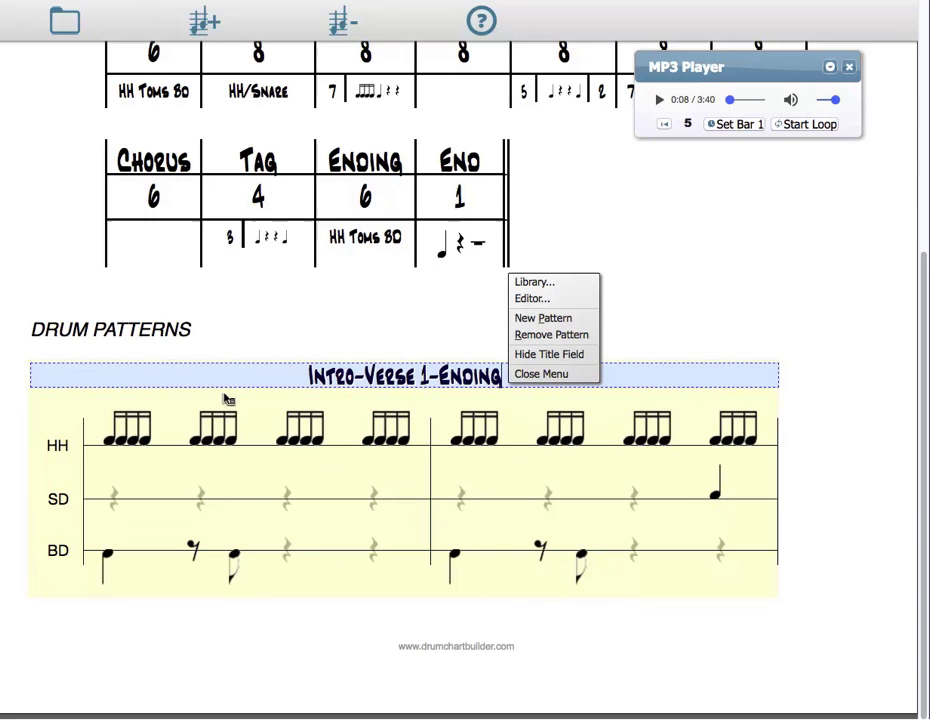
left_click(563, 374)
- Move the music player aside and briefly play the song from about 0:48
scroll(616, 301, "up", 3)
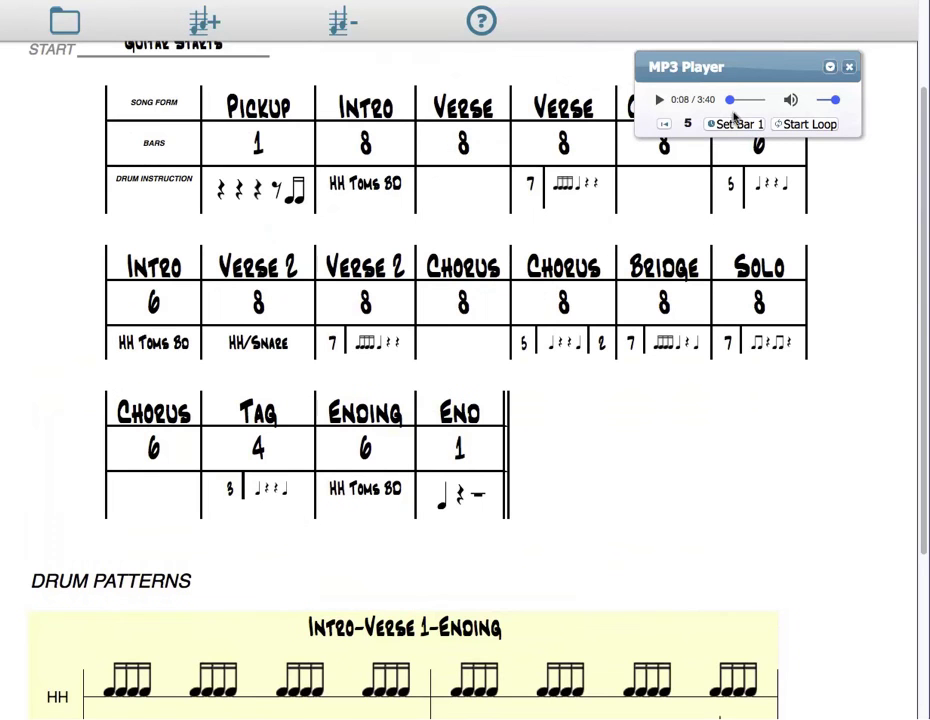
left_click_drag(736, 74, 256, 125)
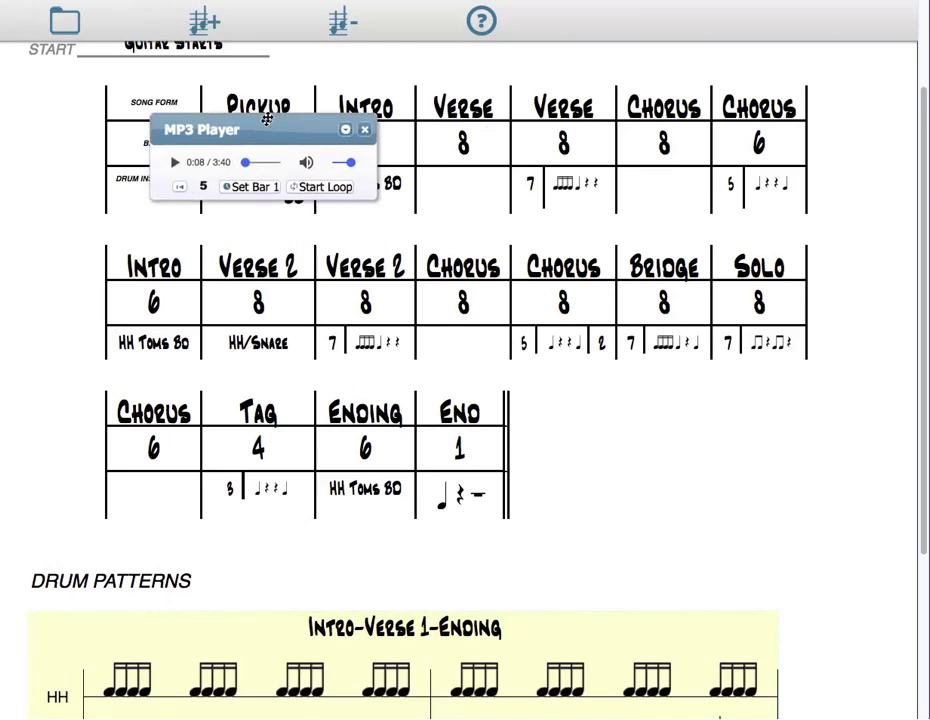
left_click(634, 145)
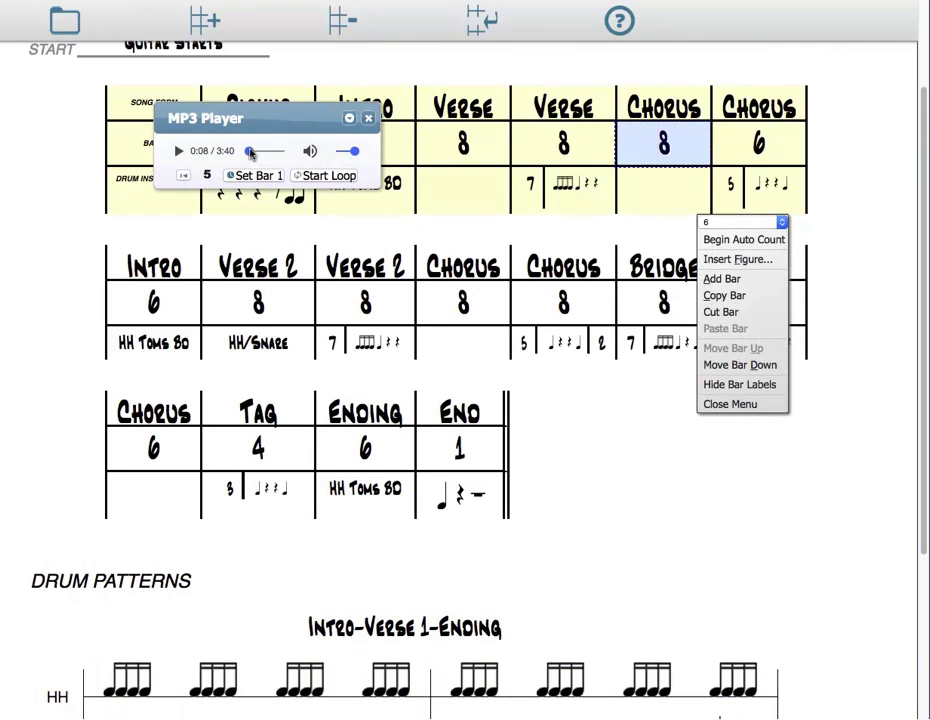
left_click_drag(251, 152, 256, 151)
left_click(179, 152)
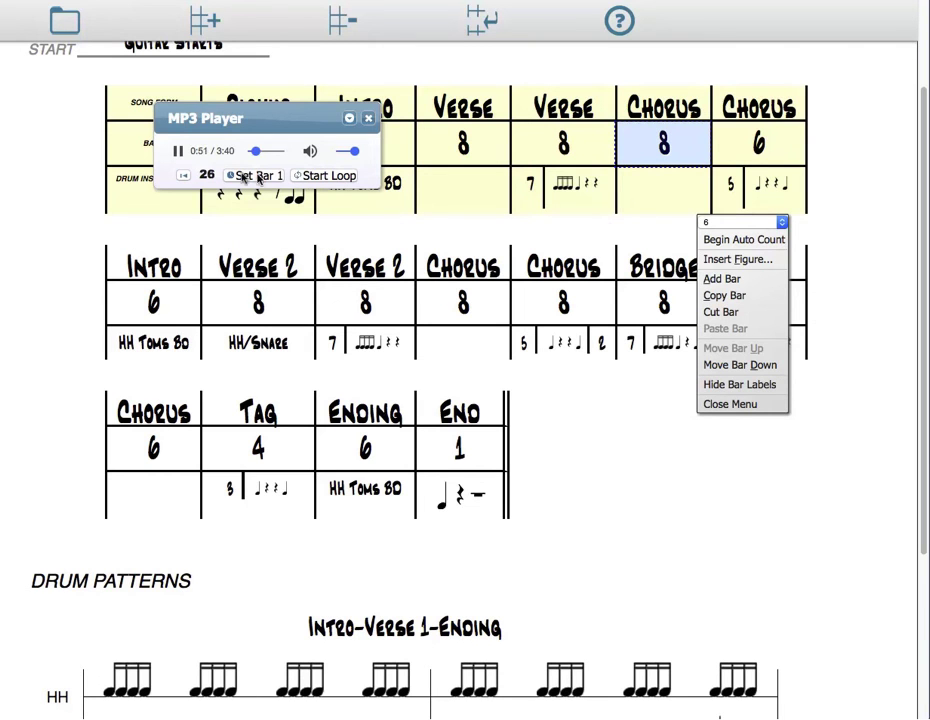
left_click(179, 152)
- Add a blank New Pattern below the Intro-Verse 1-Ending pattern
scroll(700, 504, "down", 5)
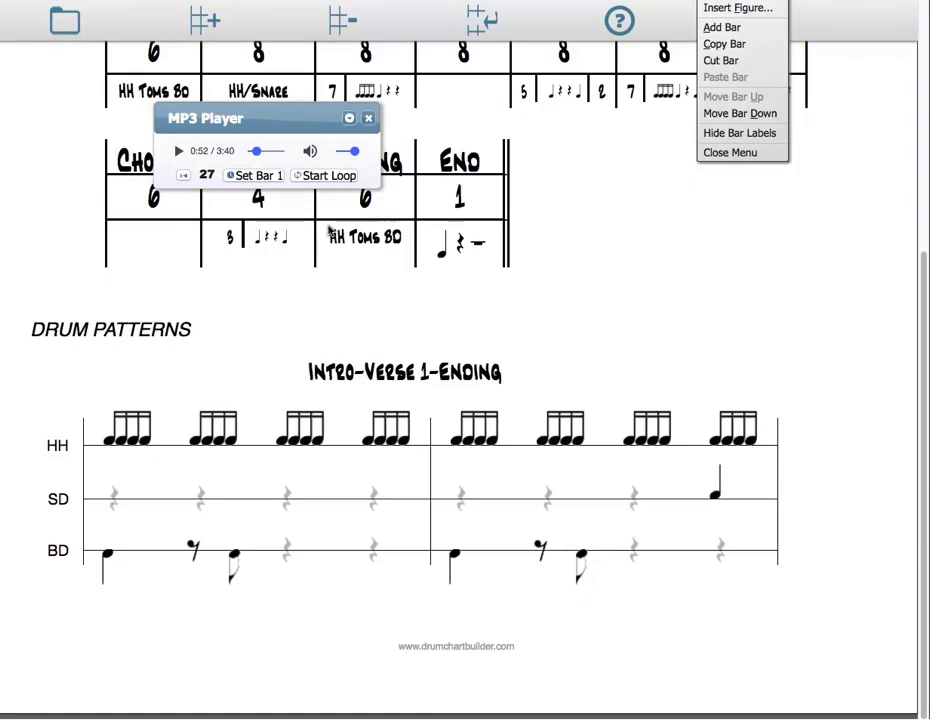
left_click(200, 27)
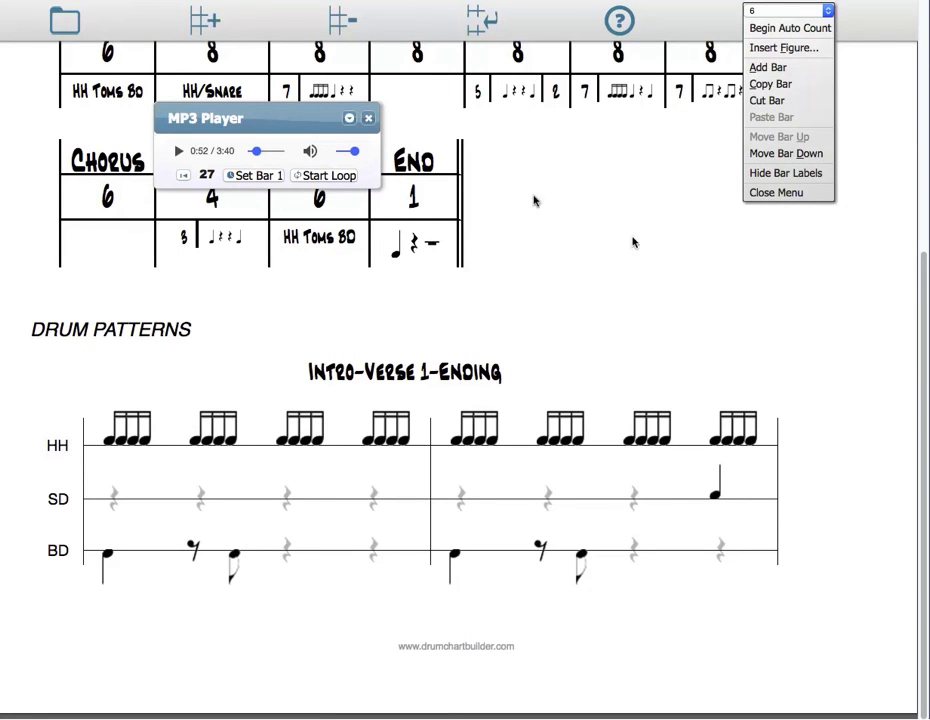
scroll(509, 201, "up", 4)
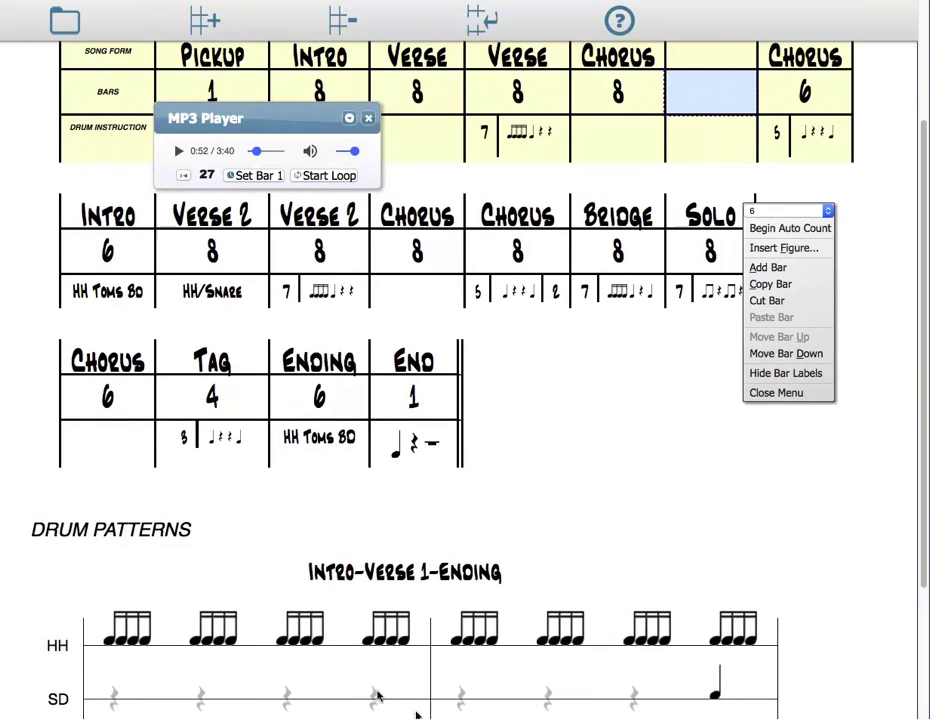
left_click(226, 22)
scroll(232, 443, "up", 4)
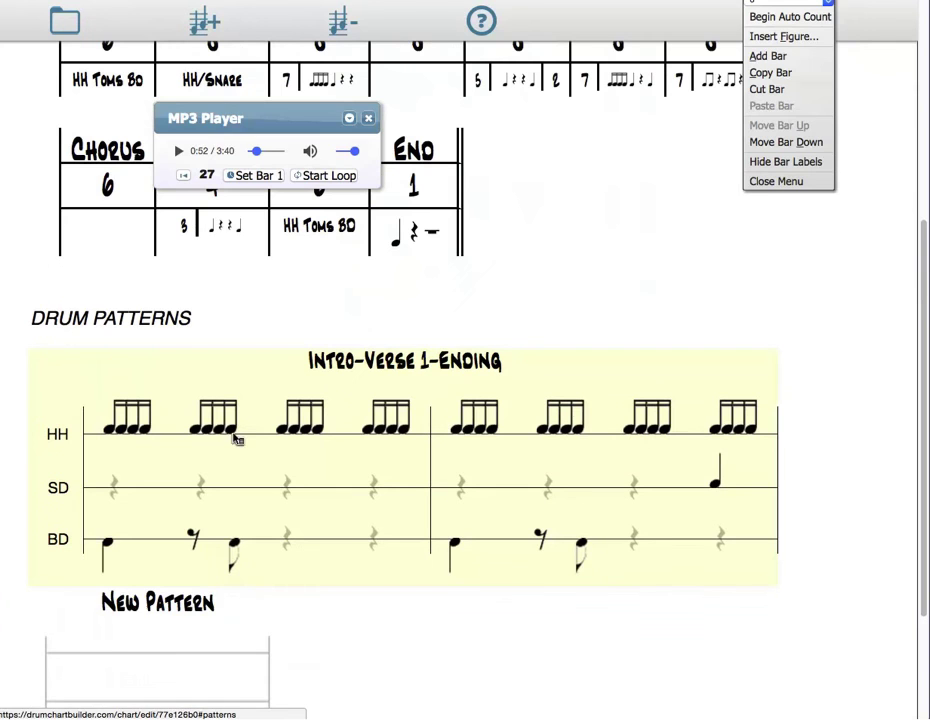
- Load a Straight 8th library groove (eighth-note hi-hats, snare on 2 and 4) into the second pattern
left_click(237, 610)
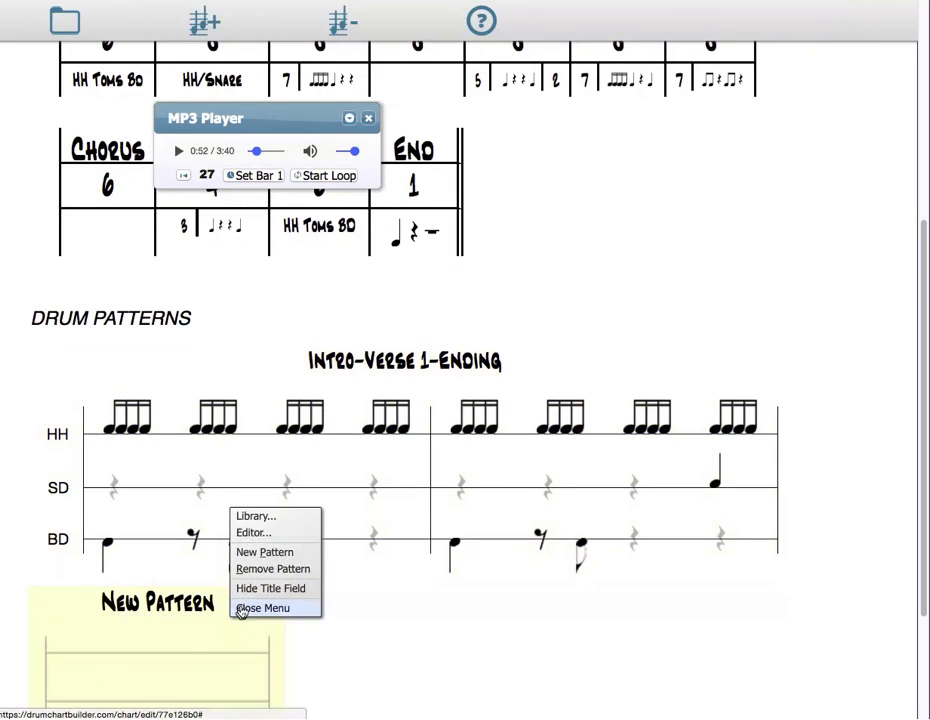
left_click(257, 519)
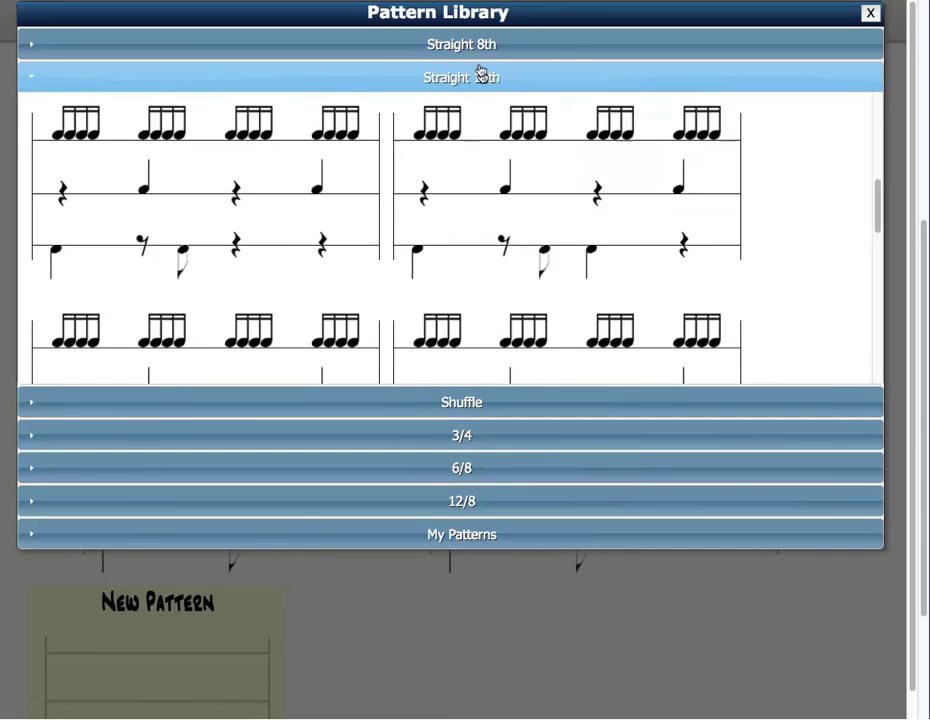
left_click(481, 45)
scroll(239, 303, "down", 2)
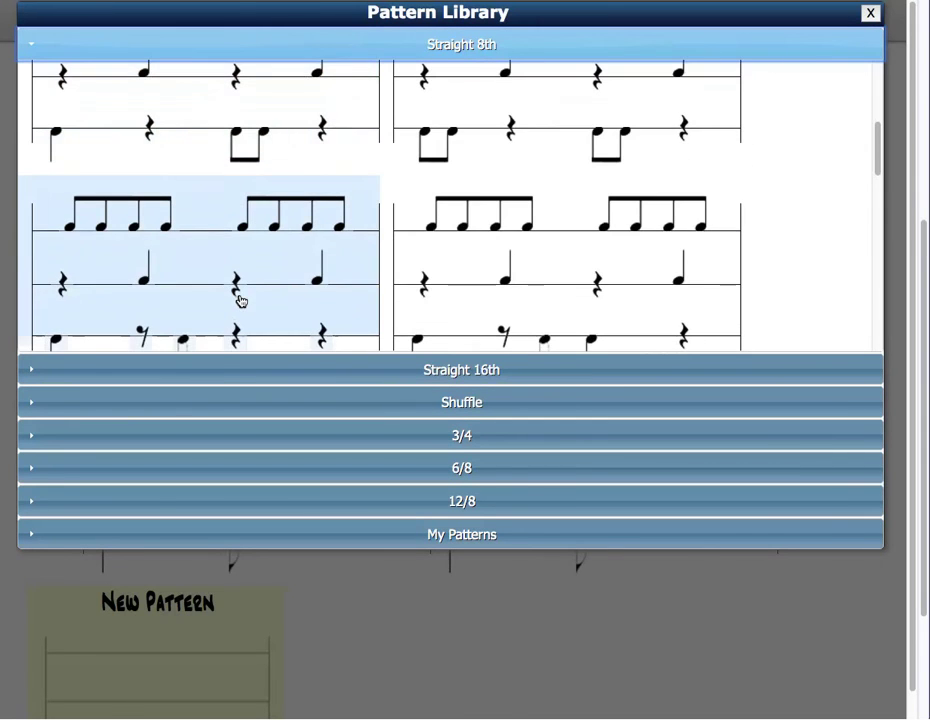
scroll(240, 301, "down", 1)
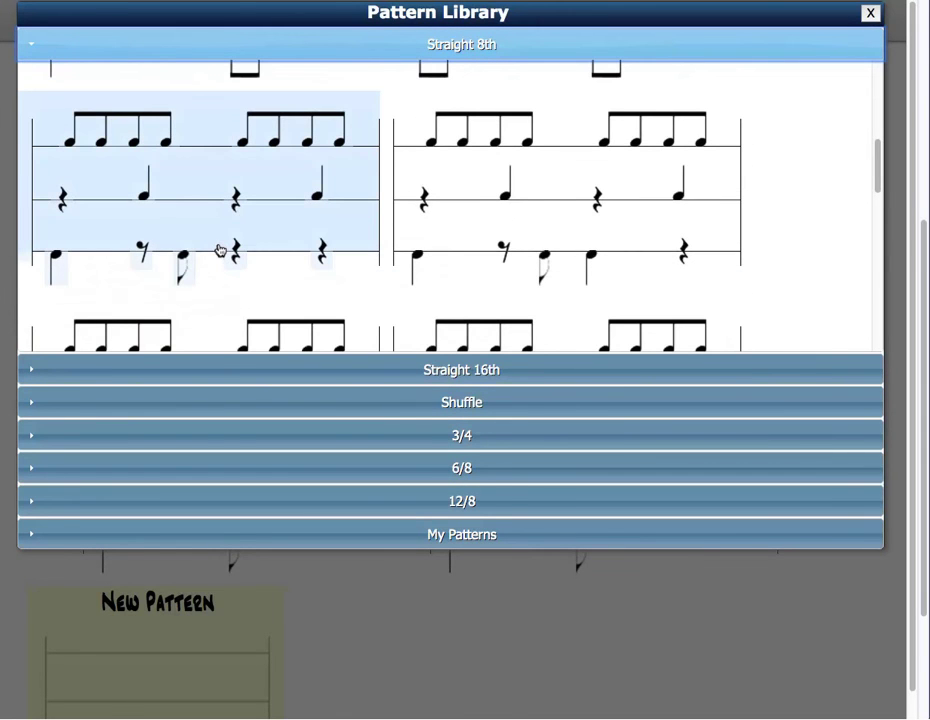
left_click(220, 250)
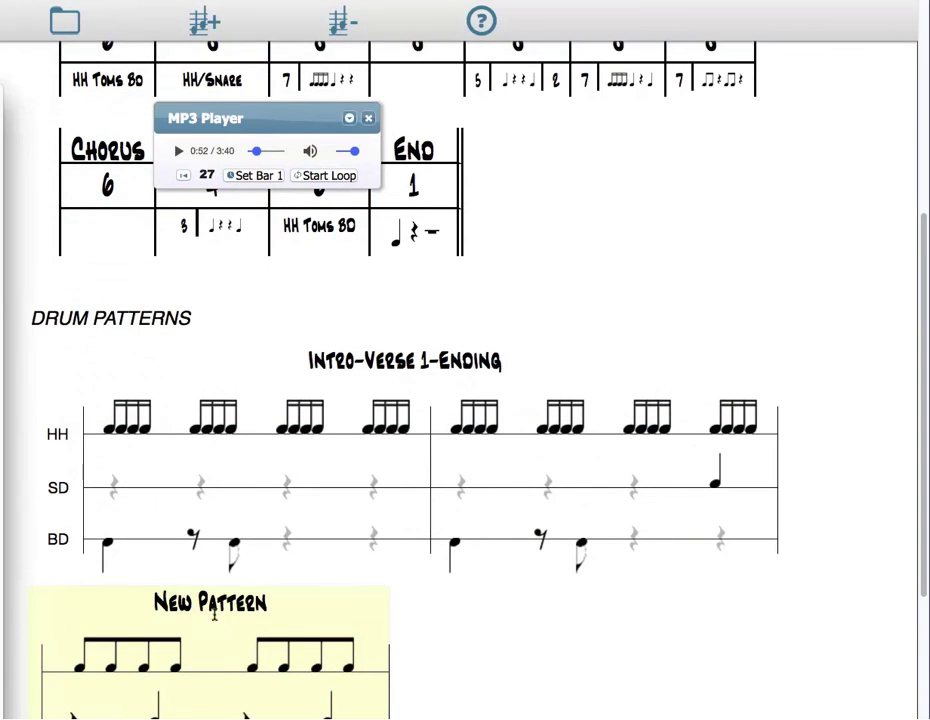
- Title the second pattern 'Verse 2-Chorus-Bridge-Tag'
scroll(165, 598, "down", 5)
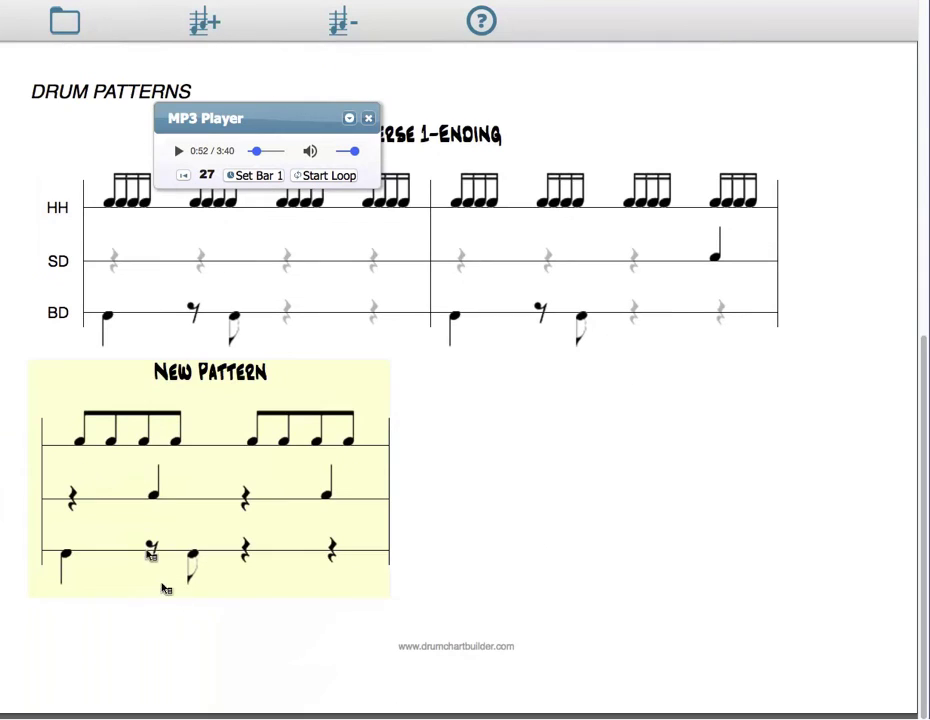
right_click(155, 370)
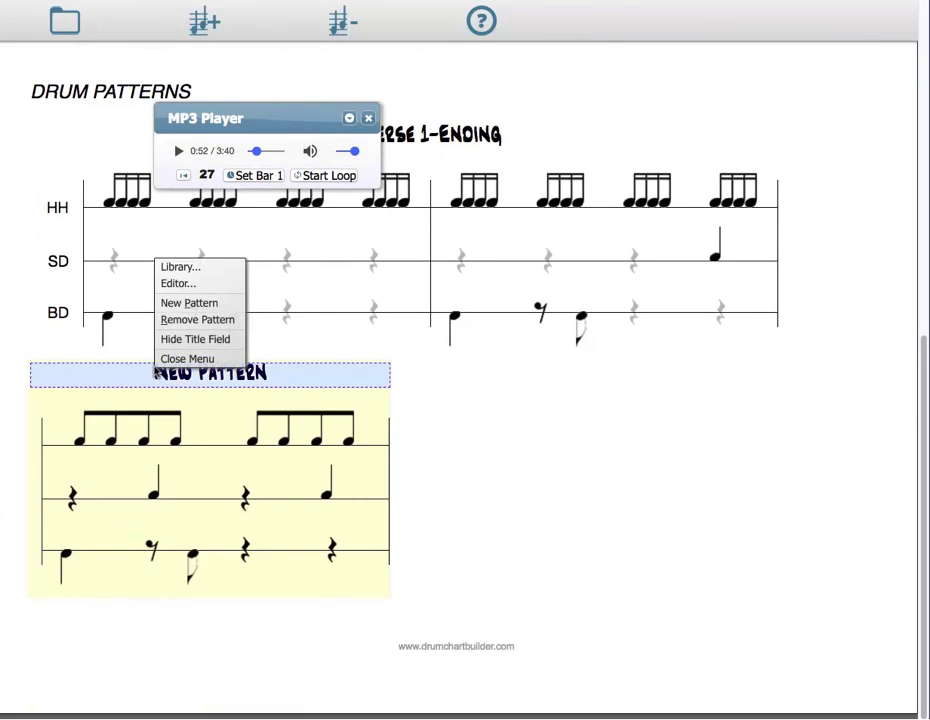
right_click(290, 377)
type("Verse 2-Chorus-Bridge-Tag")
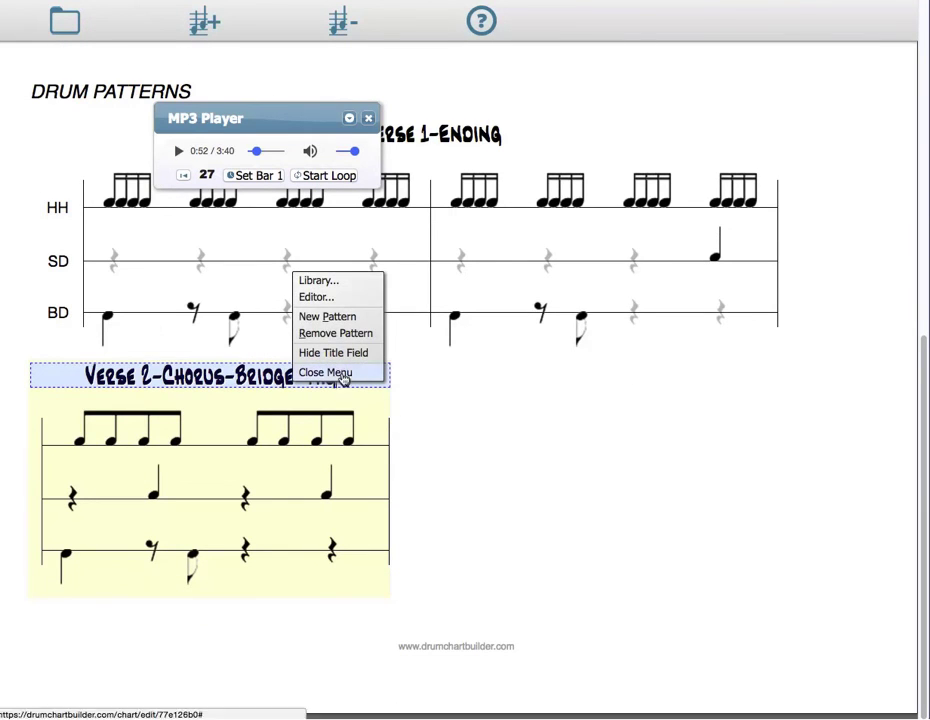
left_click(340, 373)
- Cut the empty bar between the first-row Chorus bars from the song form
scroll(595, 542, "up", 10)
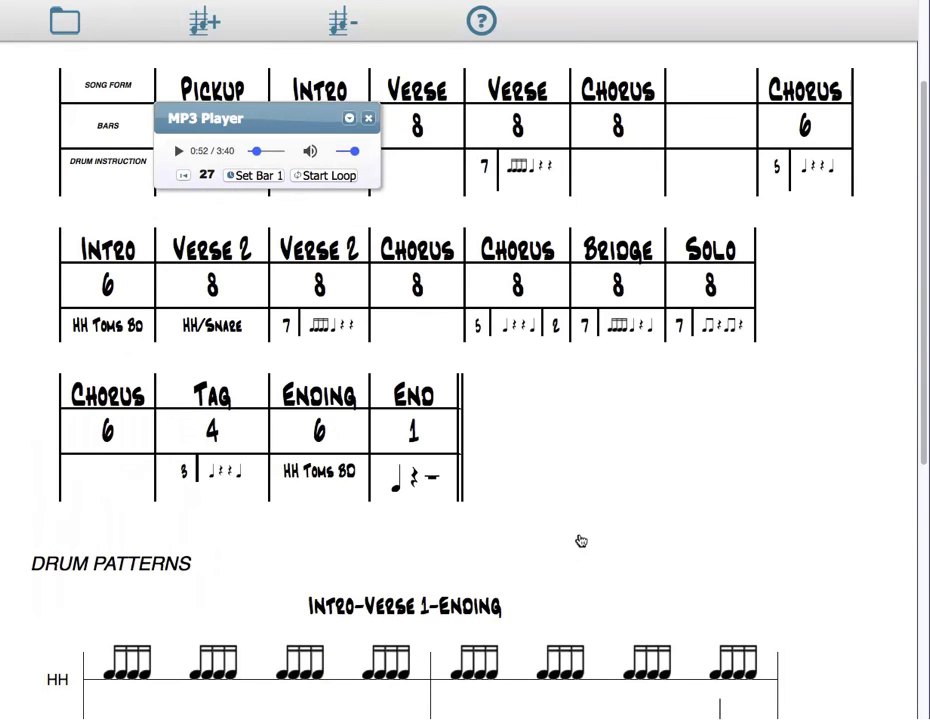
left_click(706, 120)
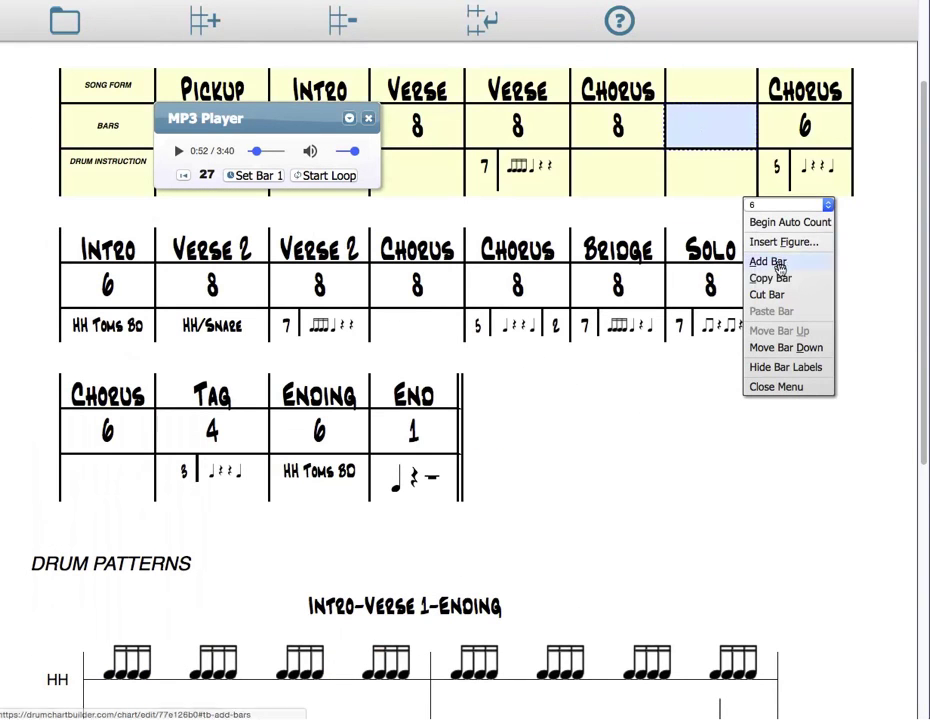
left_click(766, 294)
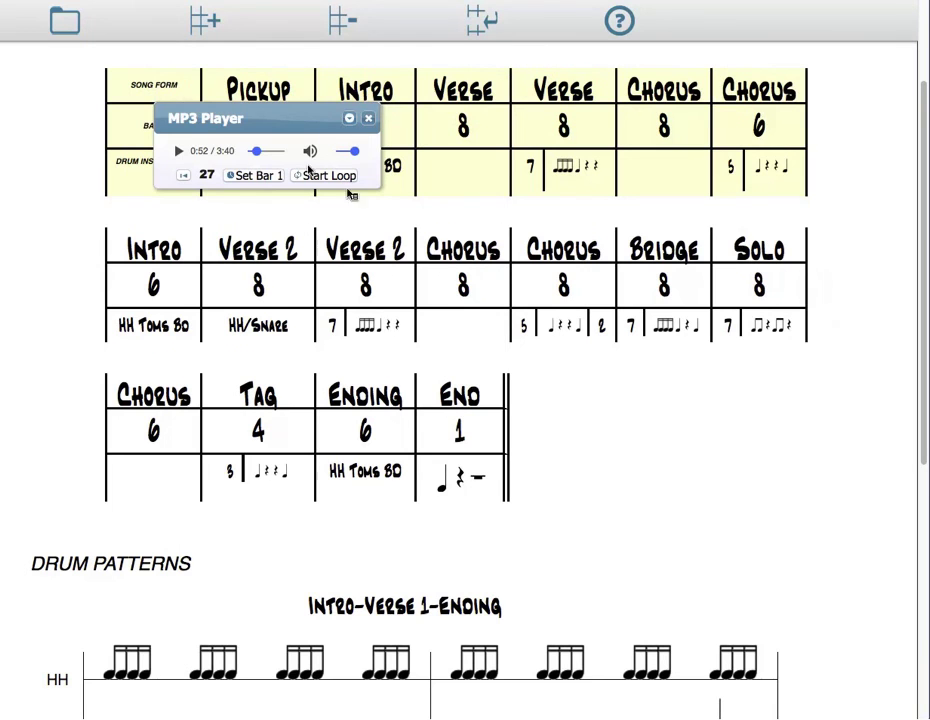
left_click_drag(266, 124, 571, 93)
scroll(681, 366, "up", 3)
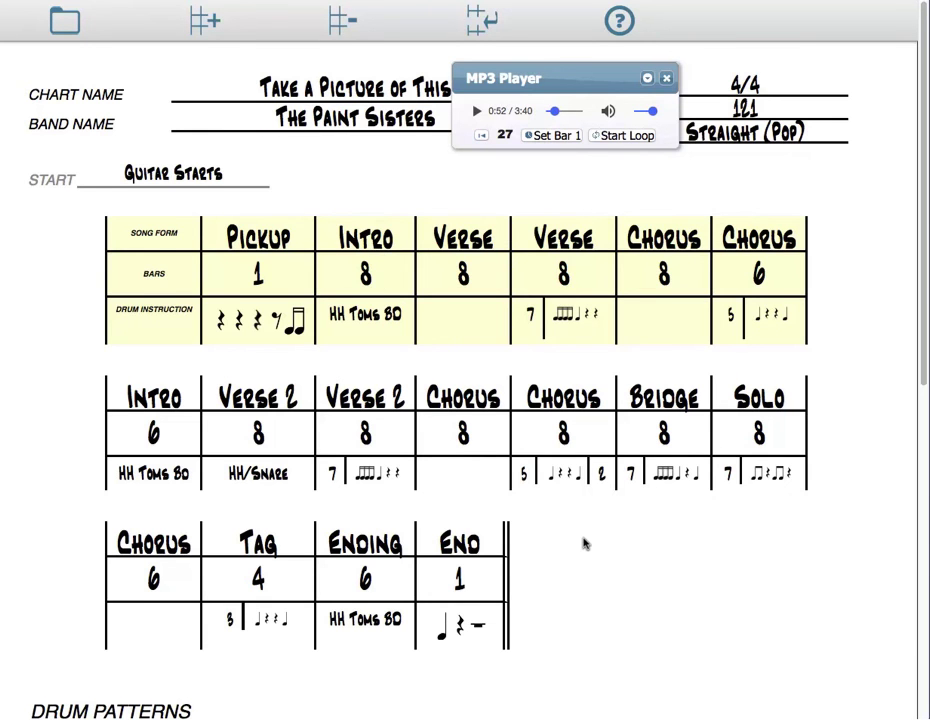
scroll(584, 545, "down", 5)
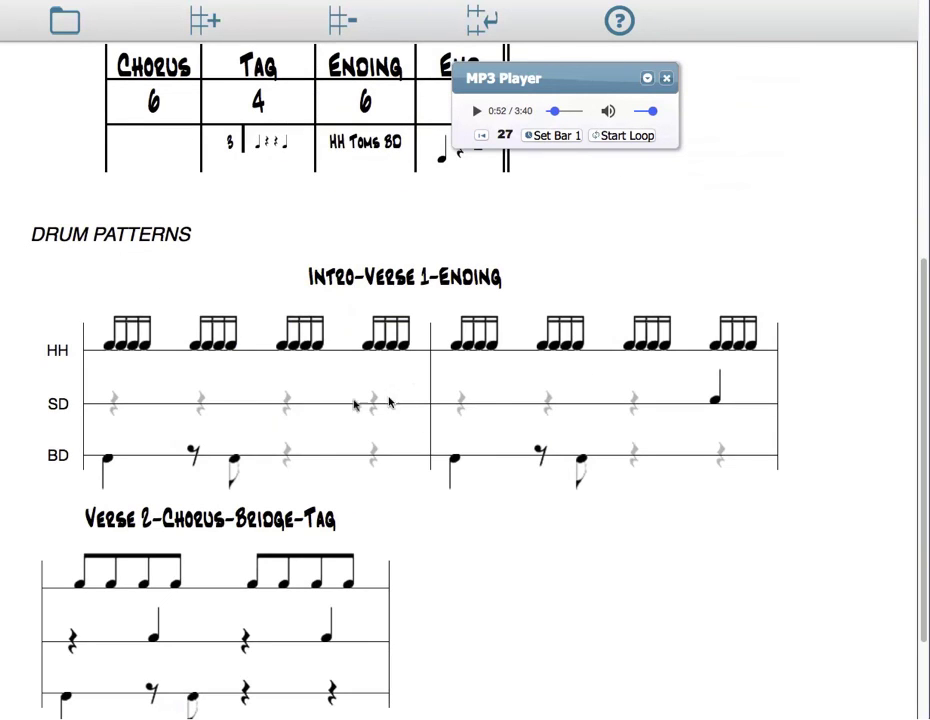
scroll(412, 390, "up", 5)
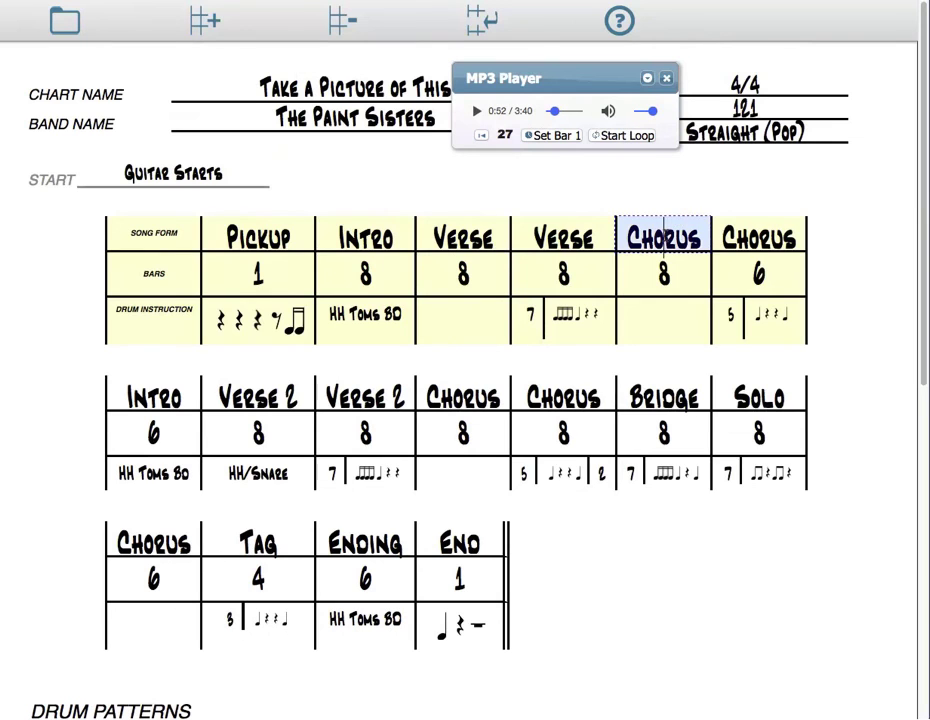
left_click(673, 289)
scroll(585, 665, "down", 6)
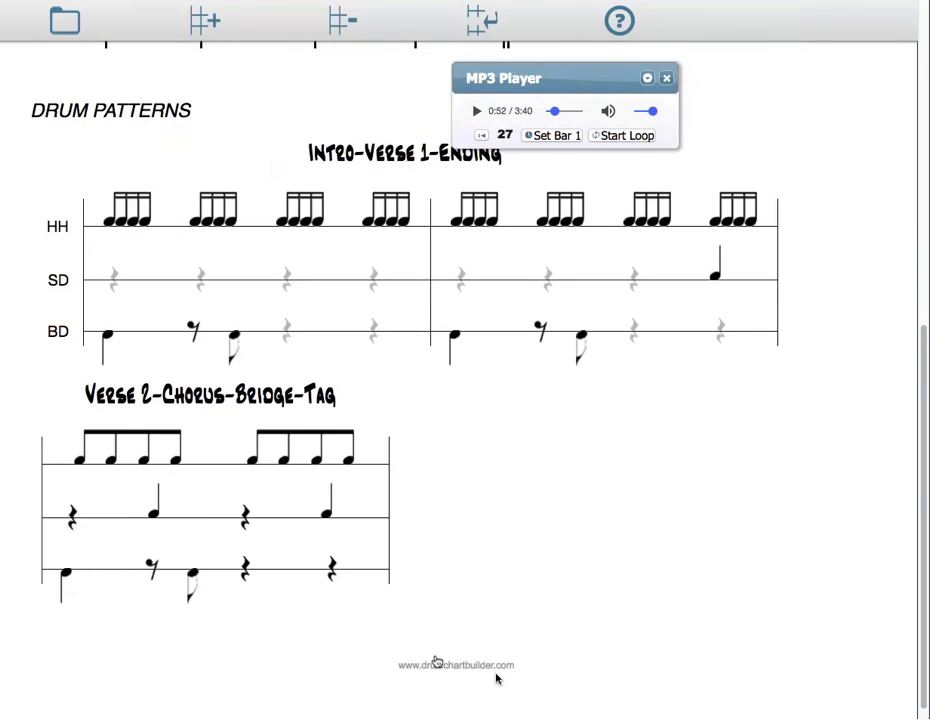
left_click(238, 400)
scroll(535, 404, "up", 6)
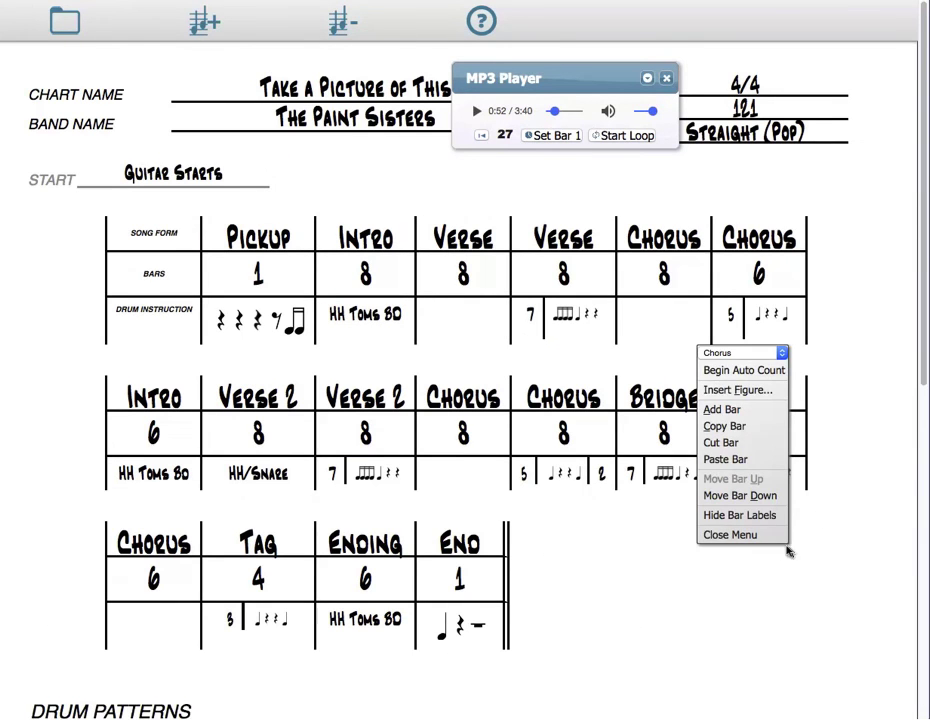
left_click(752, 537)
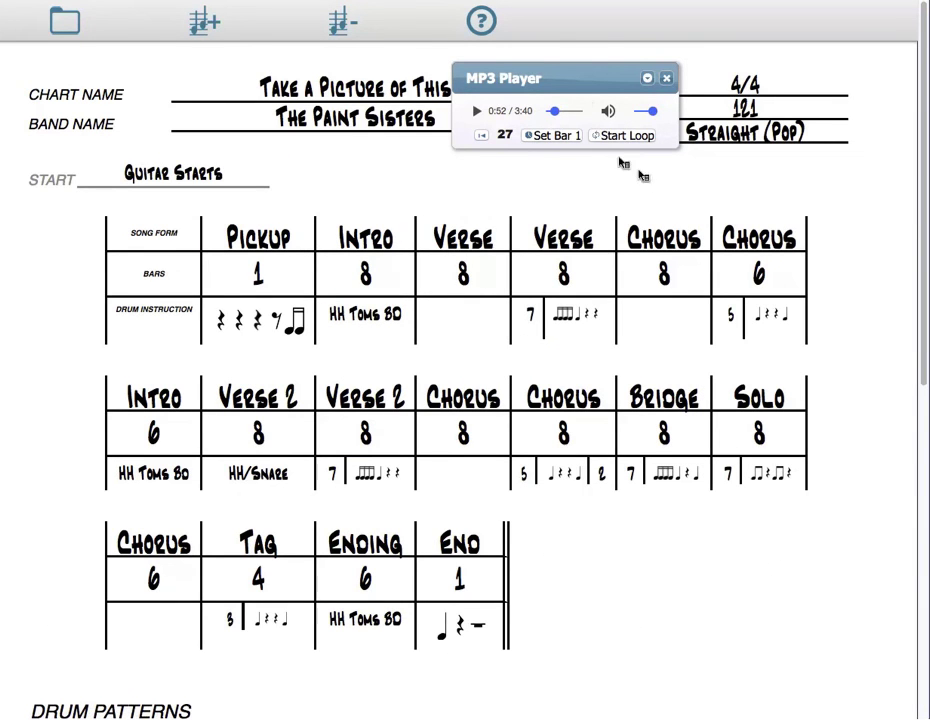
left_click_drag(589, 77, 654, 75)
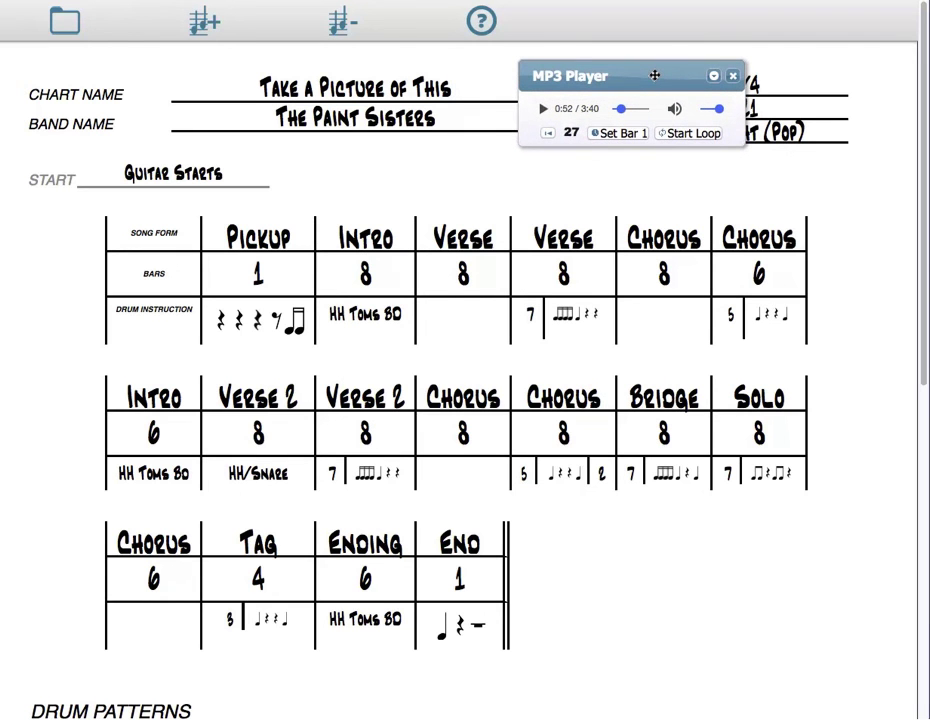
- Save the 'Take a Picture of This' chart and return to the Manager
left_click(66, 22)
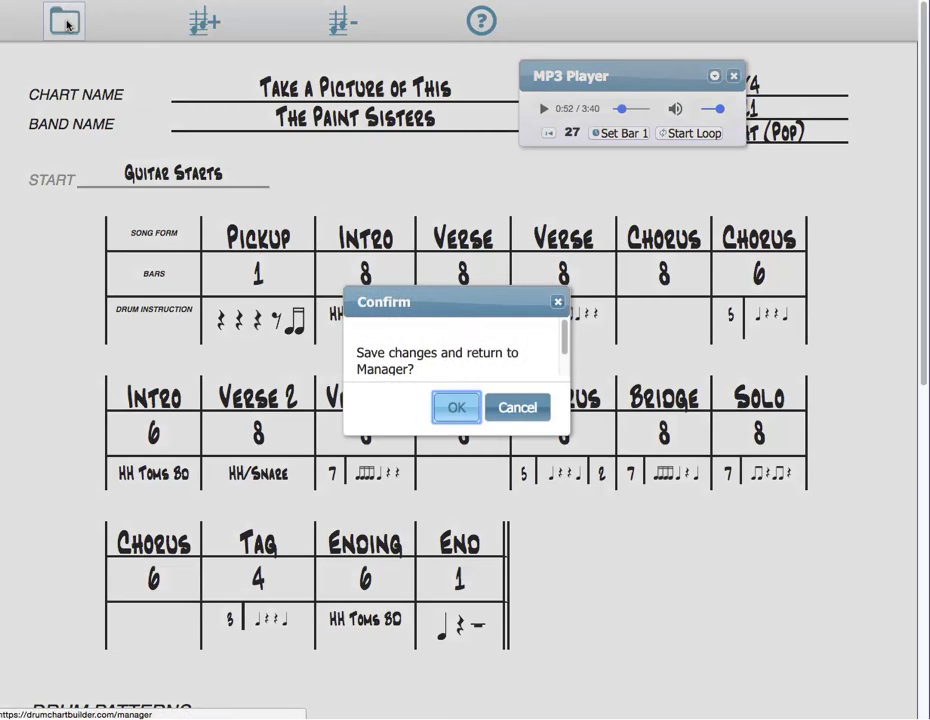
left_click(455, 409)
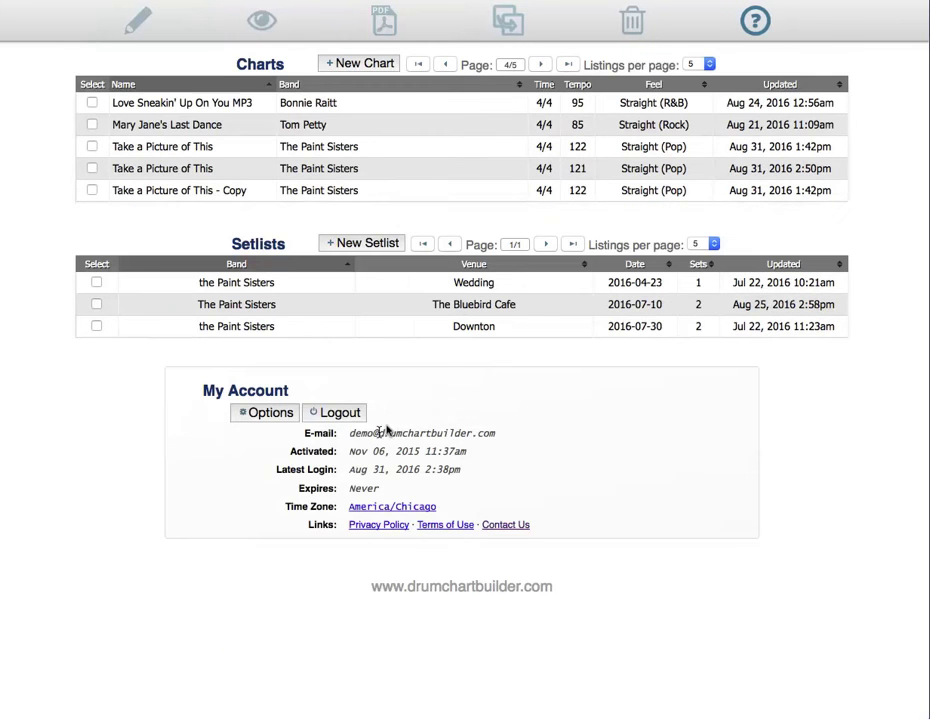